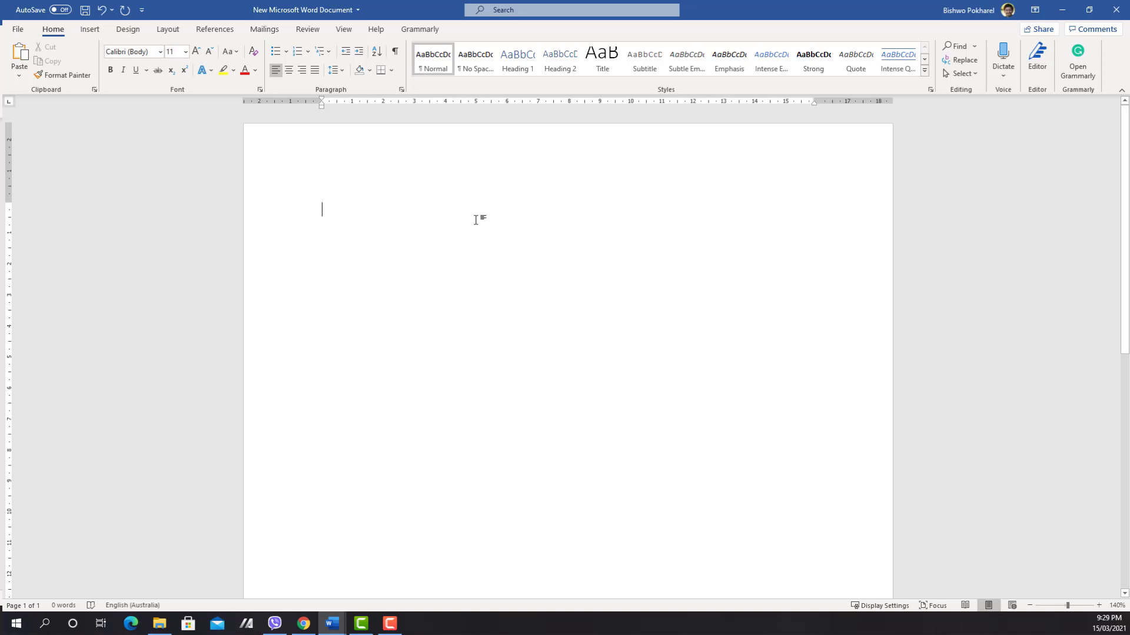
Add a right-aligned 'Weekly Board Meeting' heading and return the next line to left alignment
left_click(301, 73)
type("Weekly ")
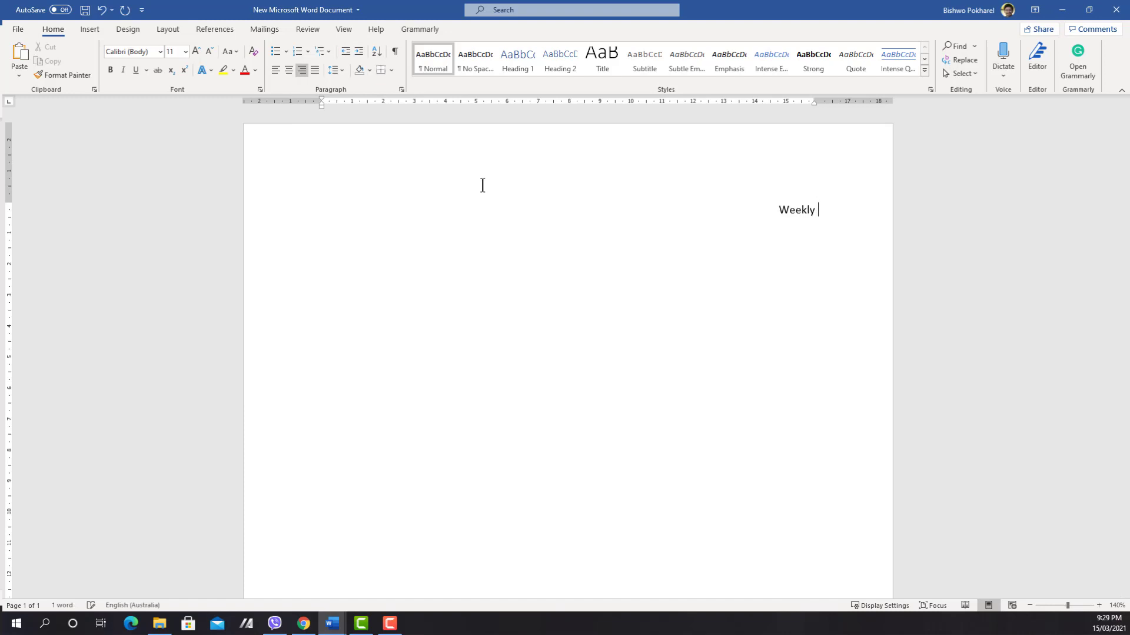
type("Board Meeting")
key("Return")
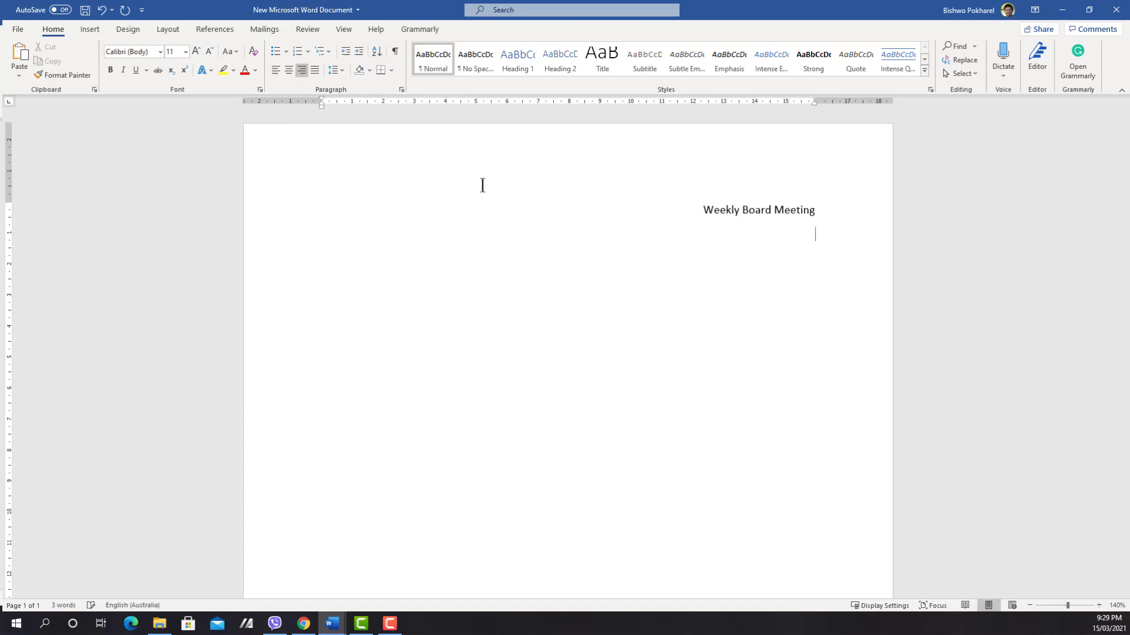
left_click(276, 70)
Insert a two-column, six-row table and make its top row much taller
left_click(95, 32)
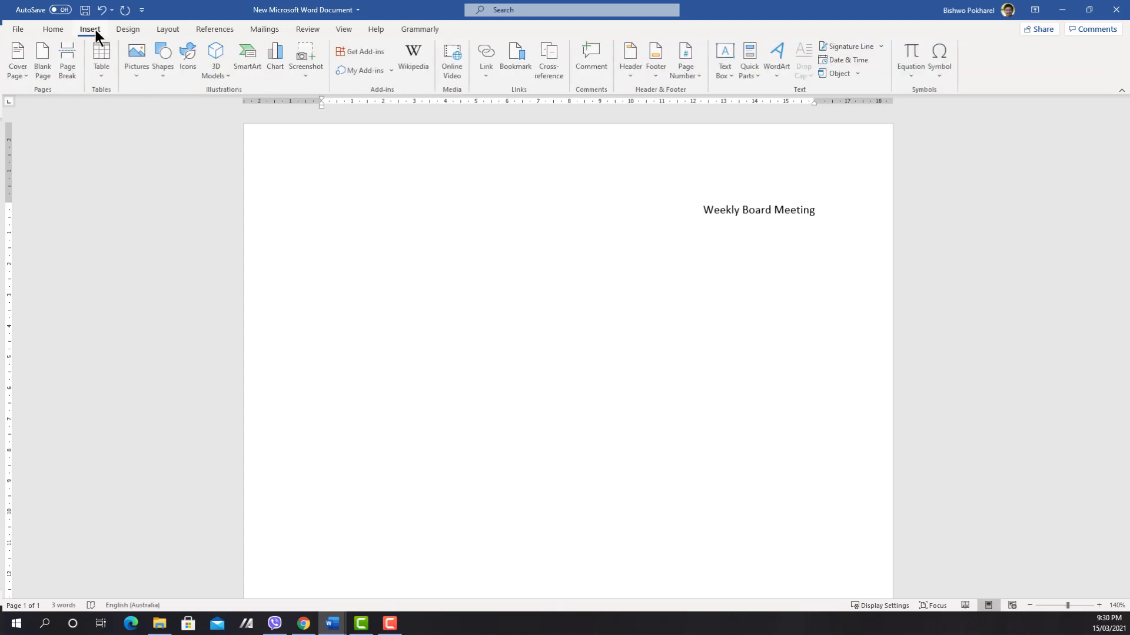
left_click(99, 72)
left_click(109, 162)
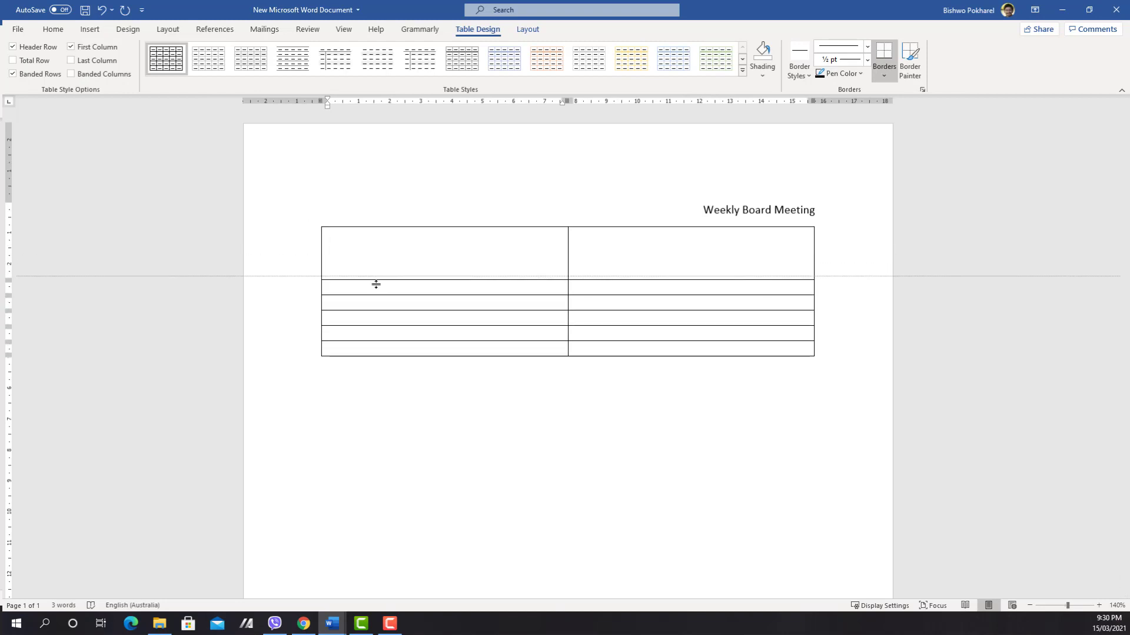
left_click_drag(375, 244, 375, 311)
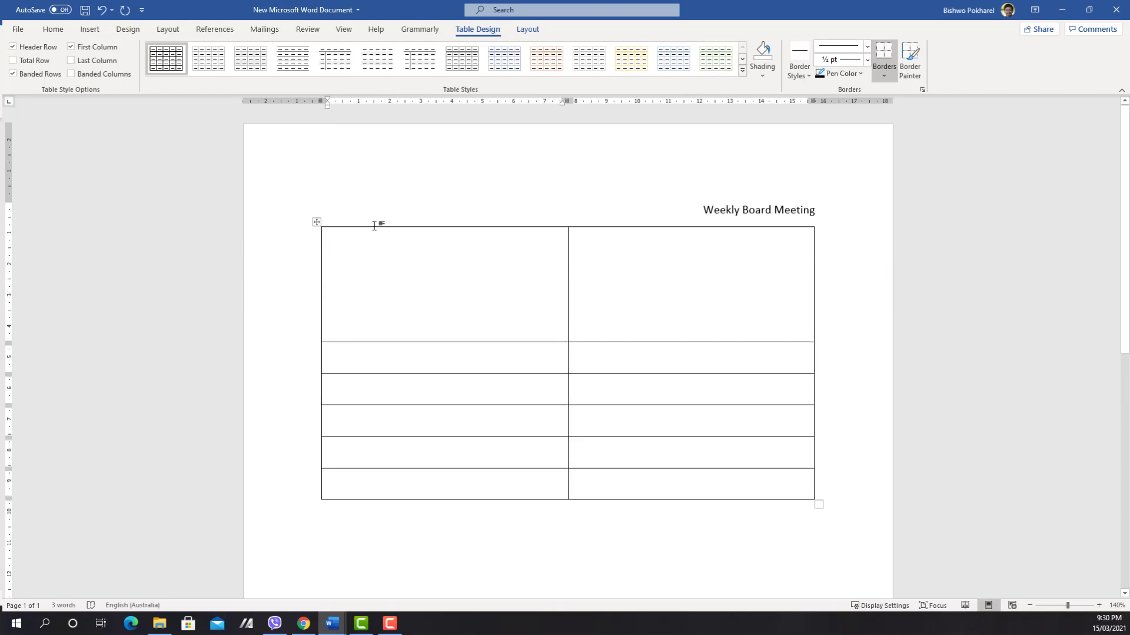
Insert the logo picture from the device into the table's top-left cell
left_click(90, 29)
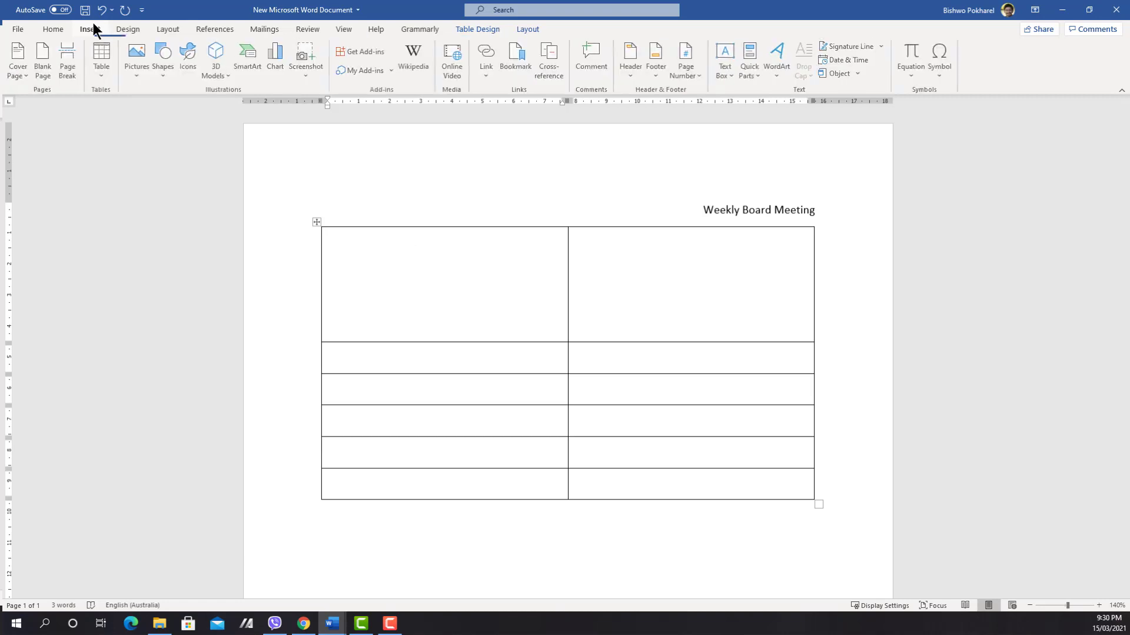
left_click(136, 70)
left_click(150, 103)
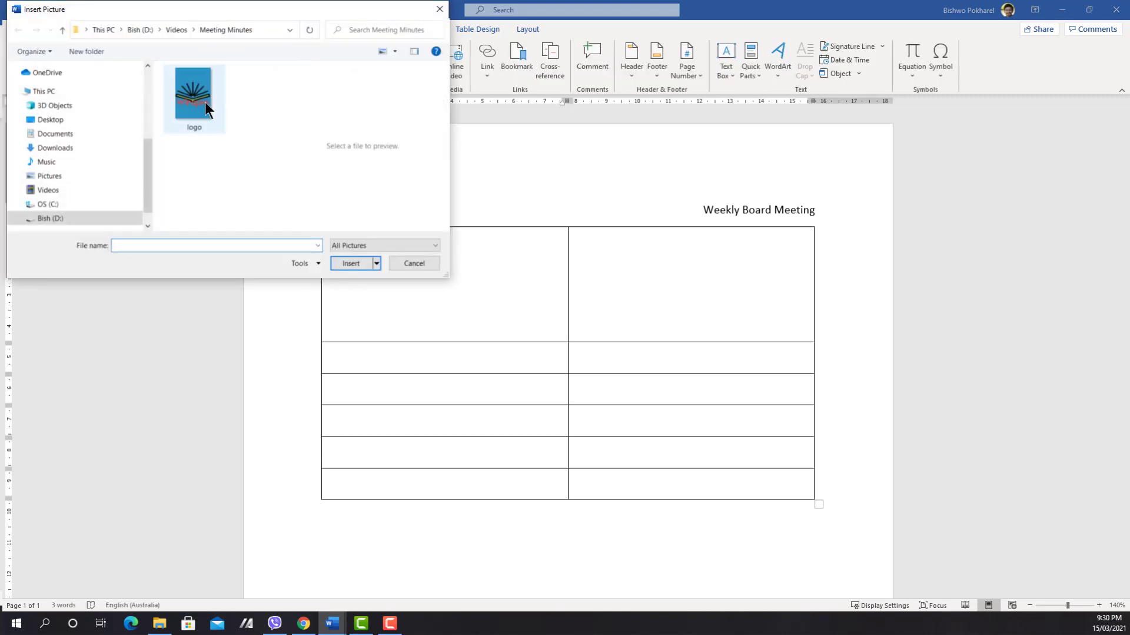
left_click(201, 97)
left_click(351, 262)
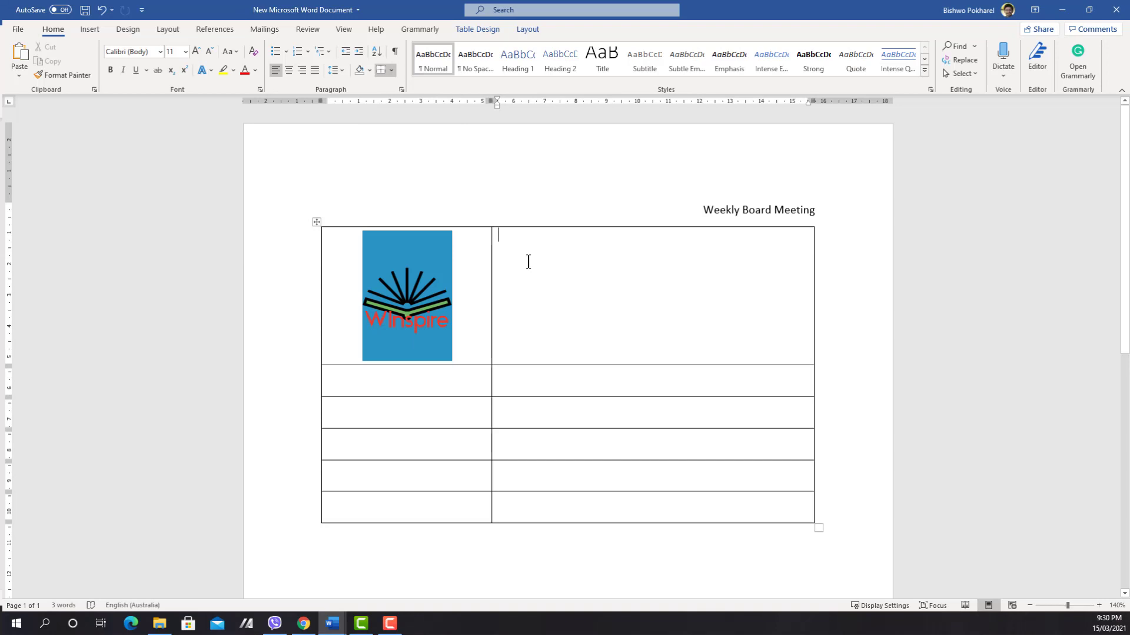
Type 'Date:', 'Time:' and 'Location:' on separate lines in the top-right cell
left_click(528, 262)
type("Da")
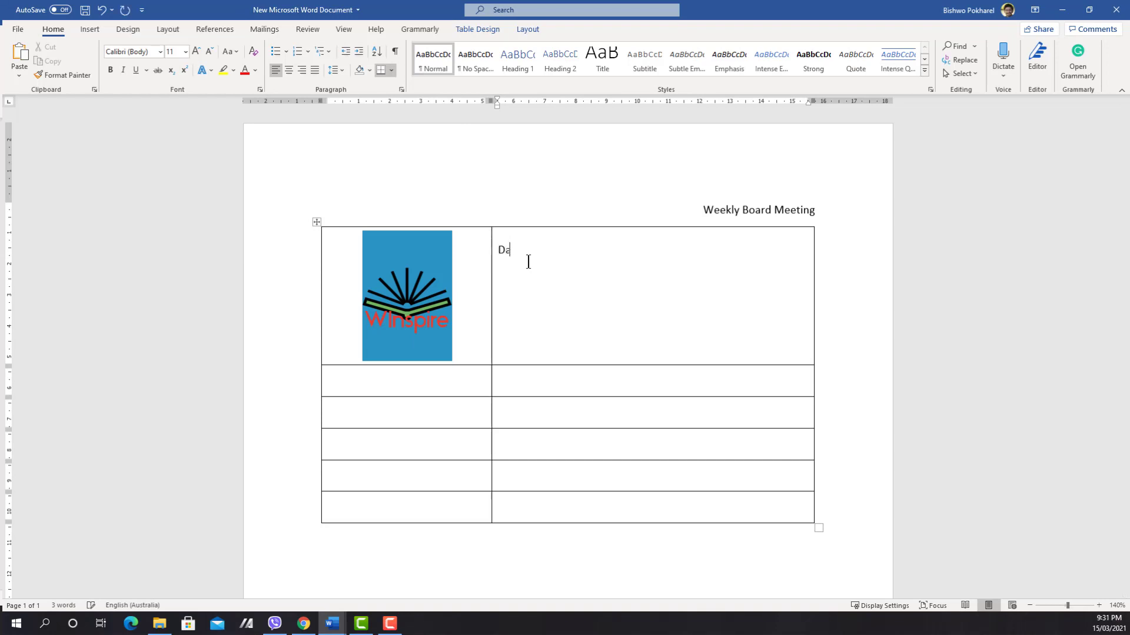
type("te:")
key("Return")
type("Time:")
key("Return")
type("Loca")
type("tion:")
Label the left-column rows Objective:, Chair/Facilitator:, Notekeeper:, Attendees: and Apologies:
left_click(449, 357)
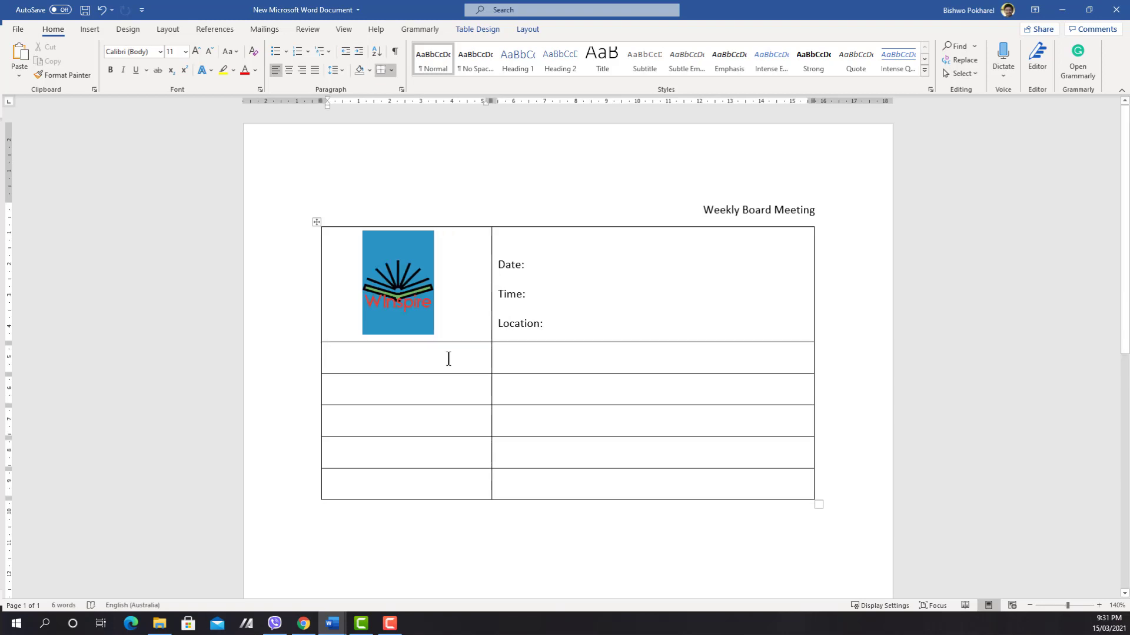
type("Object")
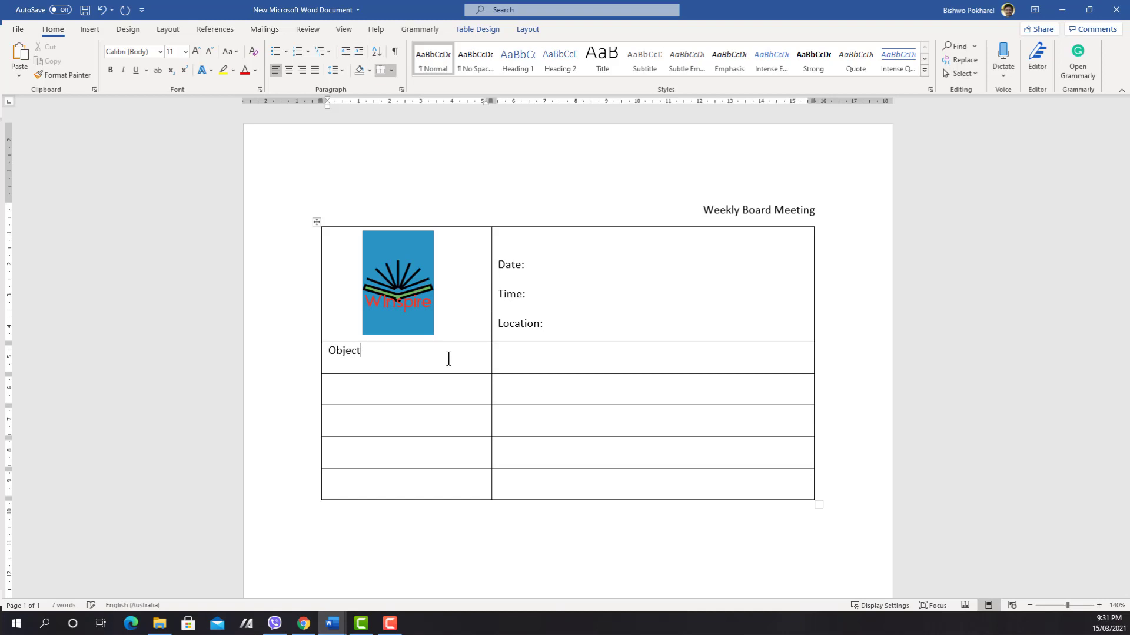
type("ive:")
left_click(433, 393)
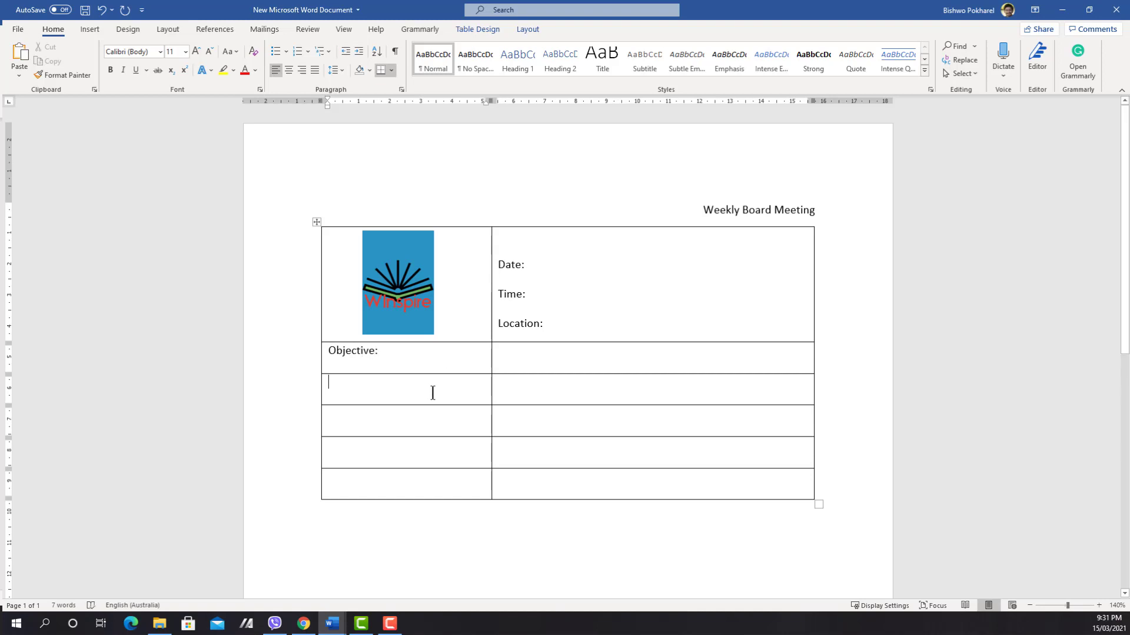
type("Ch")
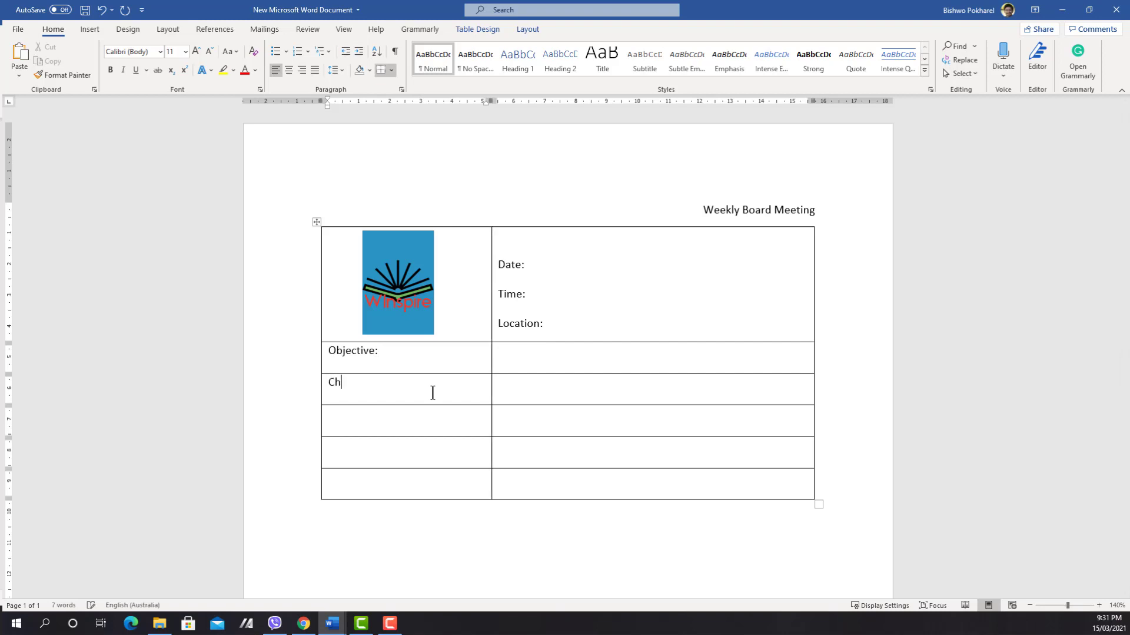
type("air/Fac")
type("ilitator:")
left_click(410, 421)
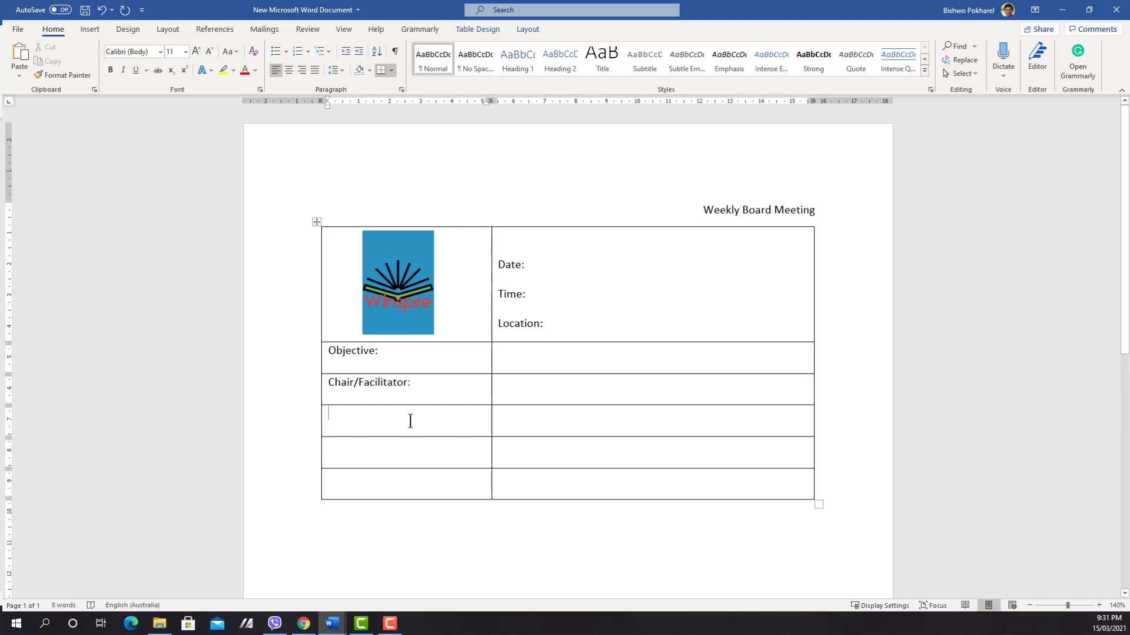
type("Notekeeper:")
left_click(382, 449)
type("Attendees:")
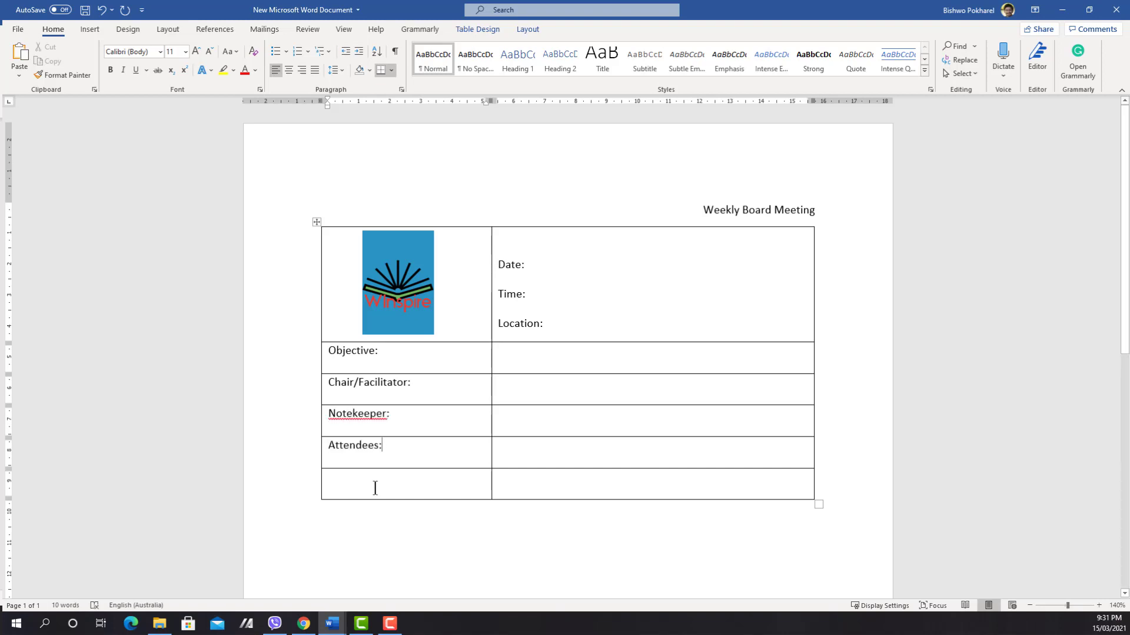
left_click(375, 488)
type("Apologies")
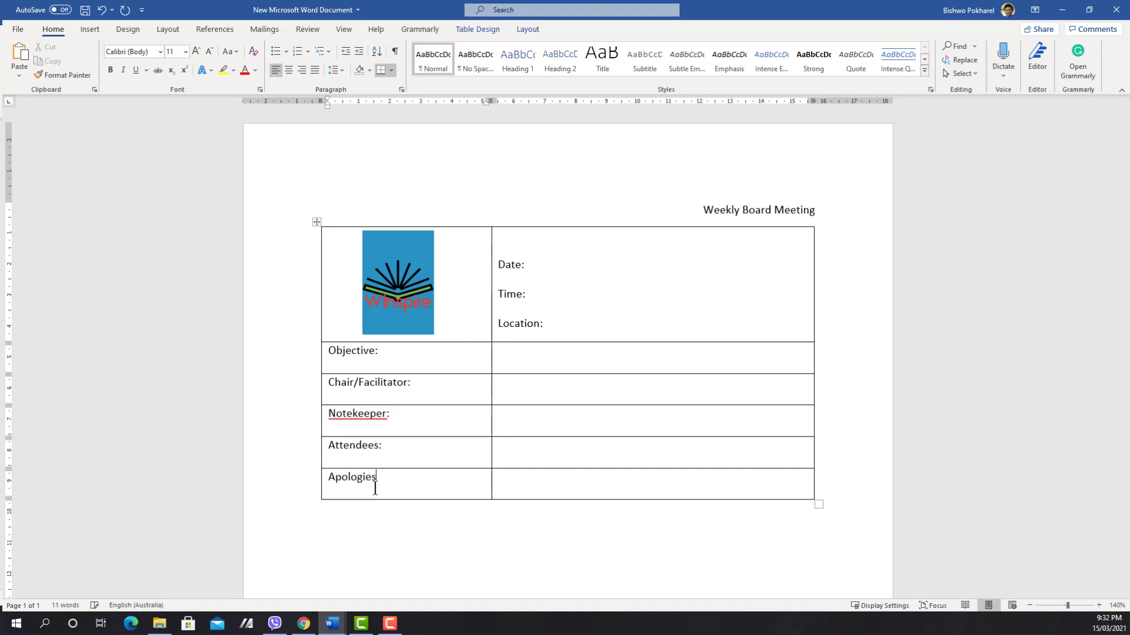
type(":")
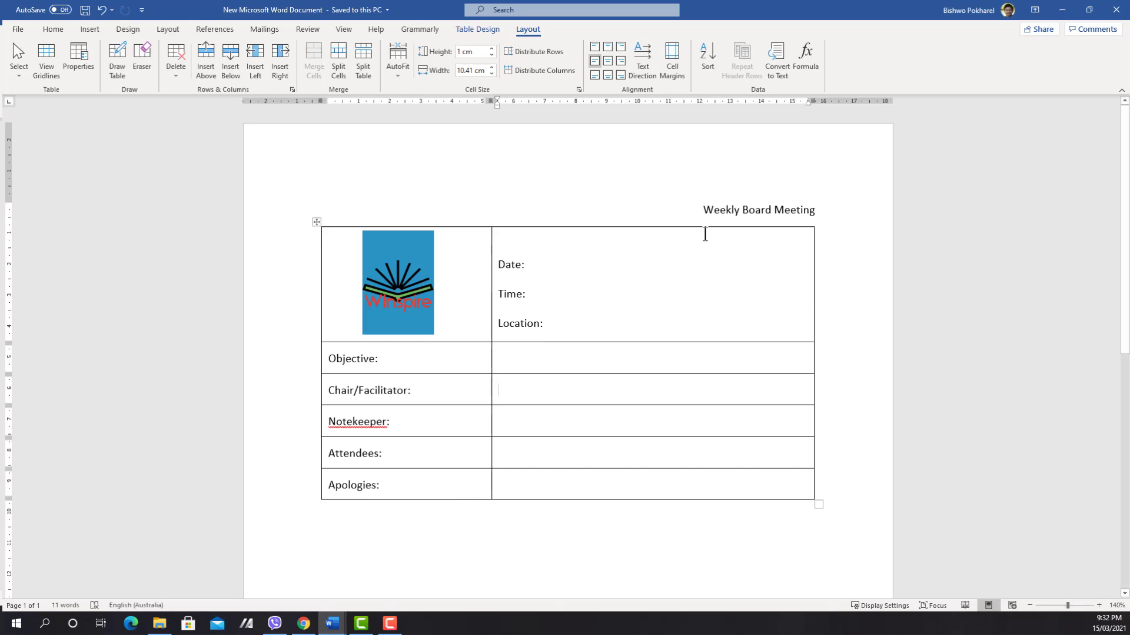
Select the heading, then add a new empty paragraph below the table
left_click_drag(705, 210, 819, 211)
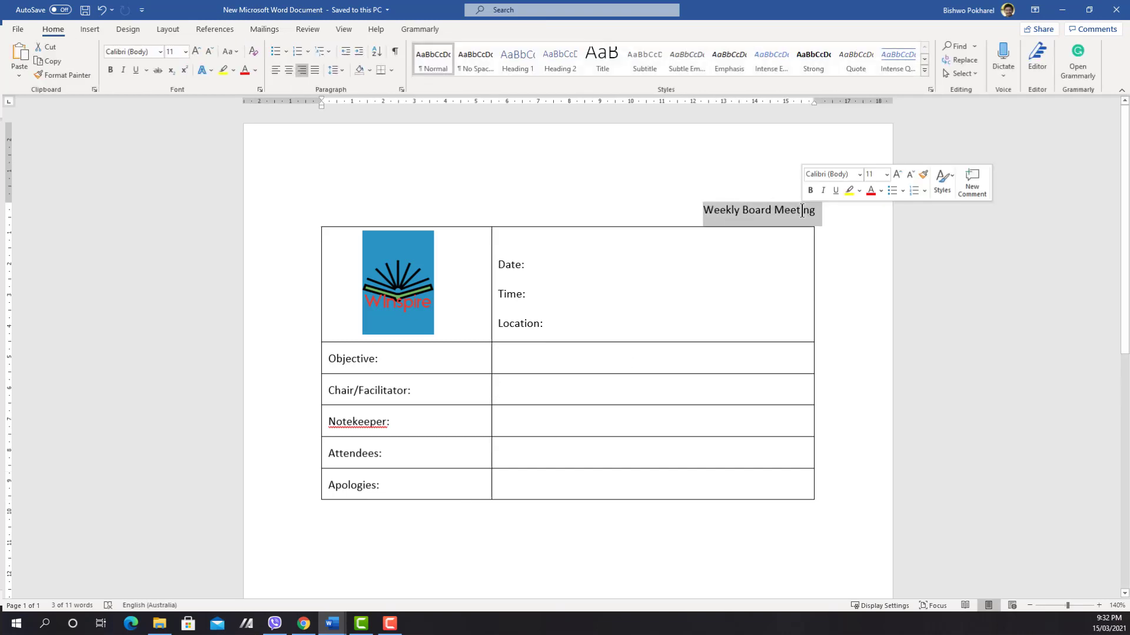
left_click(348, 535)
key("Return")
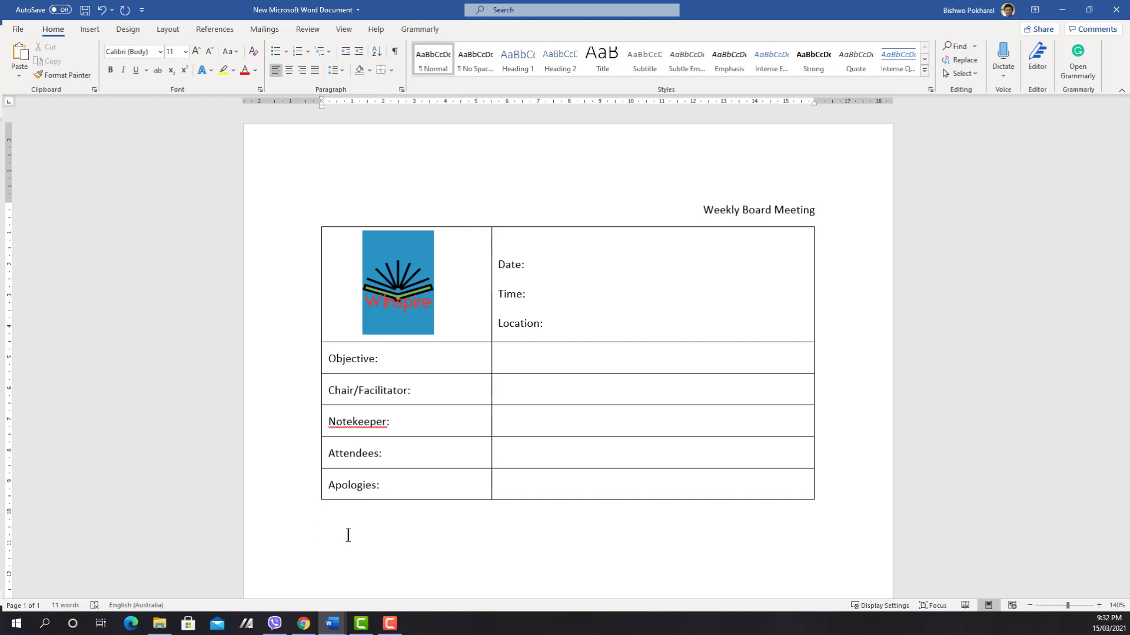
Insert a two-column, five-row table and merge its first row into one cell
left_click(104, 70)
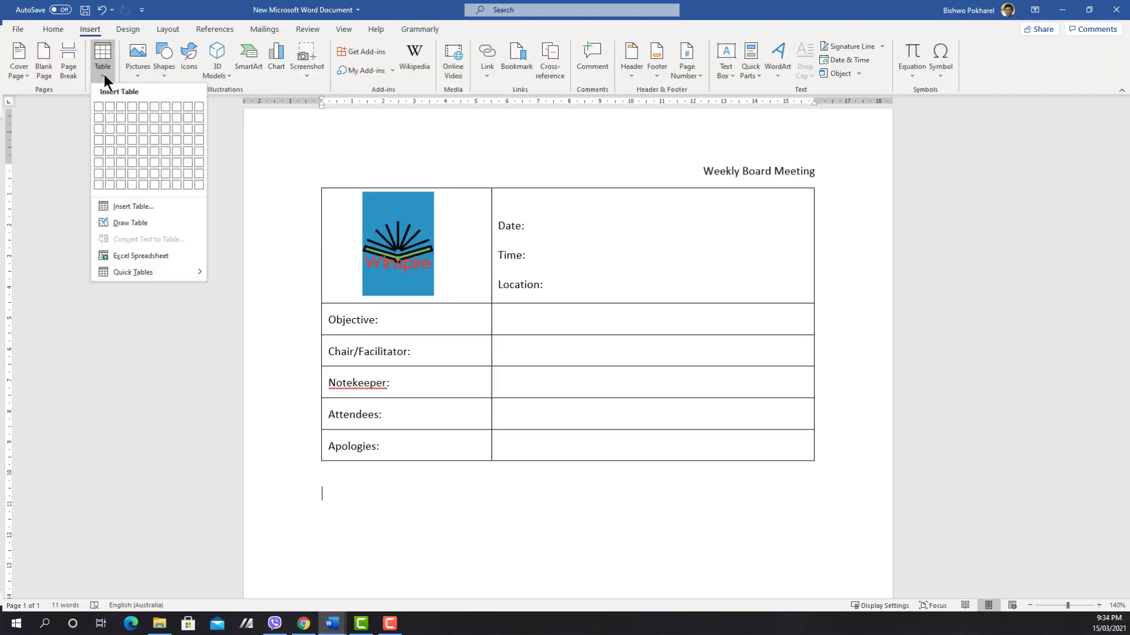
left_click(108, 149)
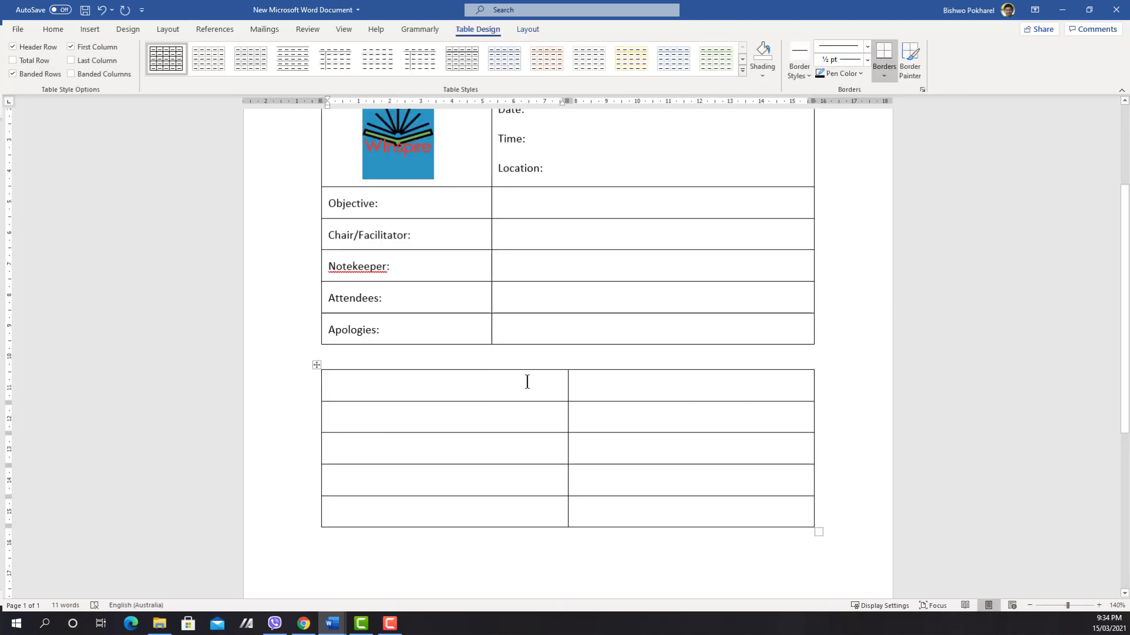
left_click_drag(528, 381, 619, 382)
right_click(631, 378)
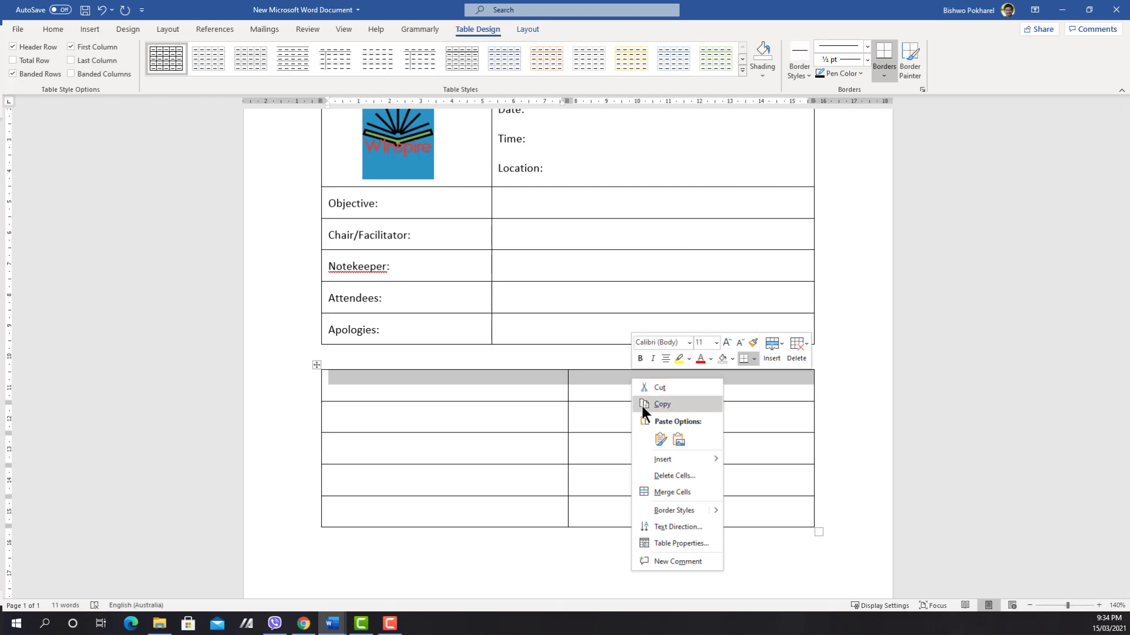
left_click(672, 492)
Type AGENDA in the merged row, with 'Agenda Items' and 'Amount of time' headings below
left_click(574, 384)
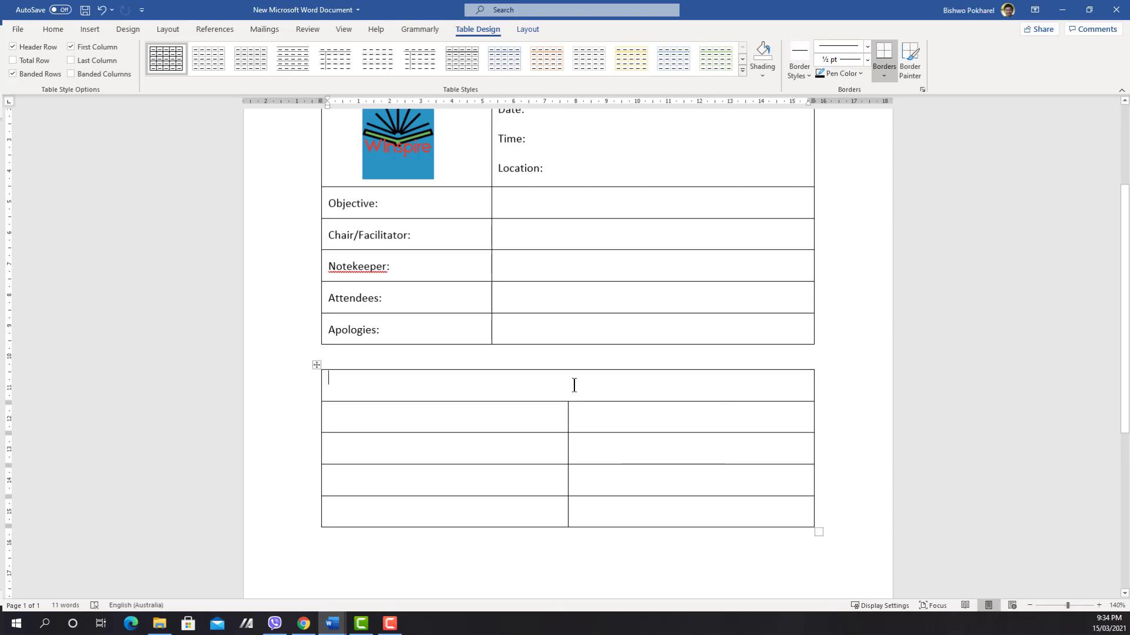
type("AGENDA")
left_click(368, 419)
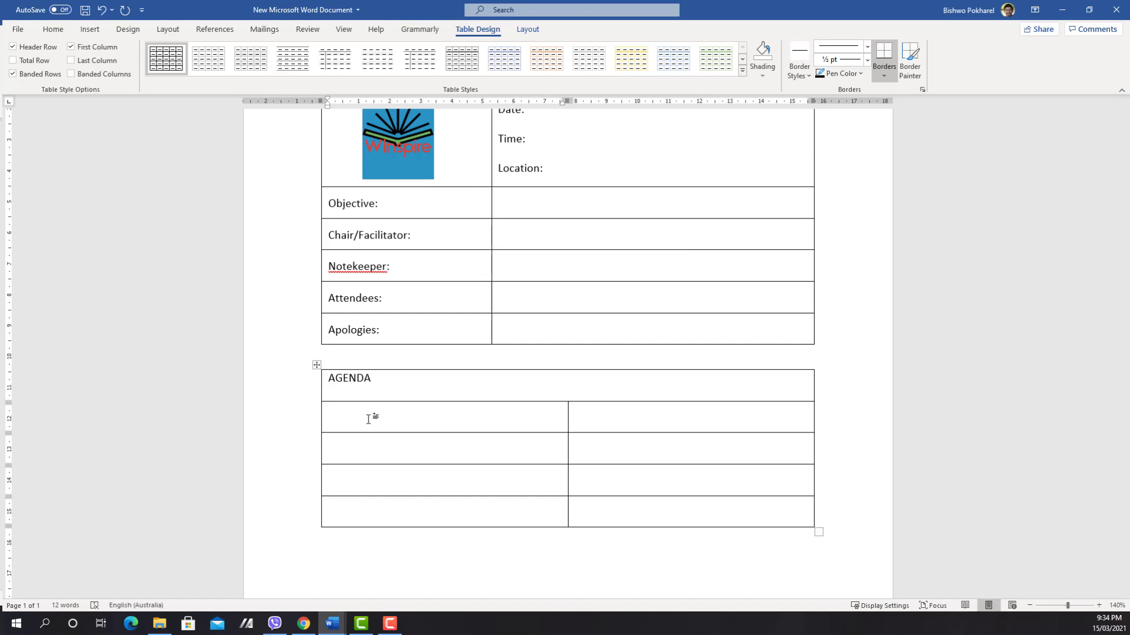
type("Agenda Items")
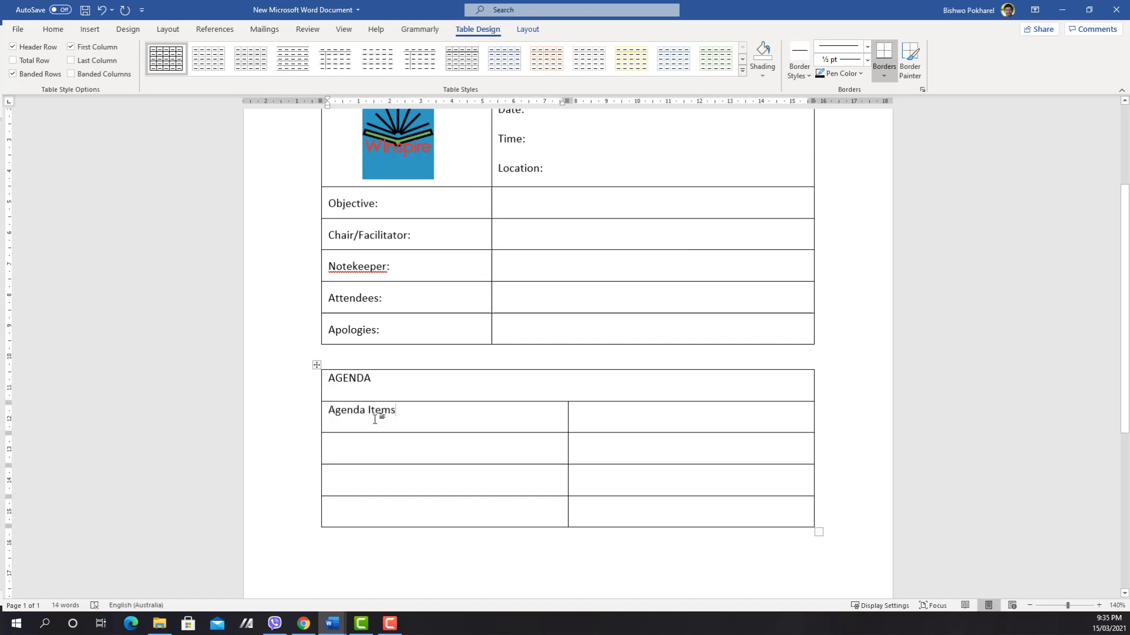
left_click(633, 419)
type("A")
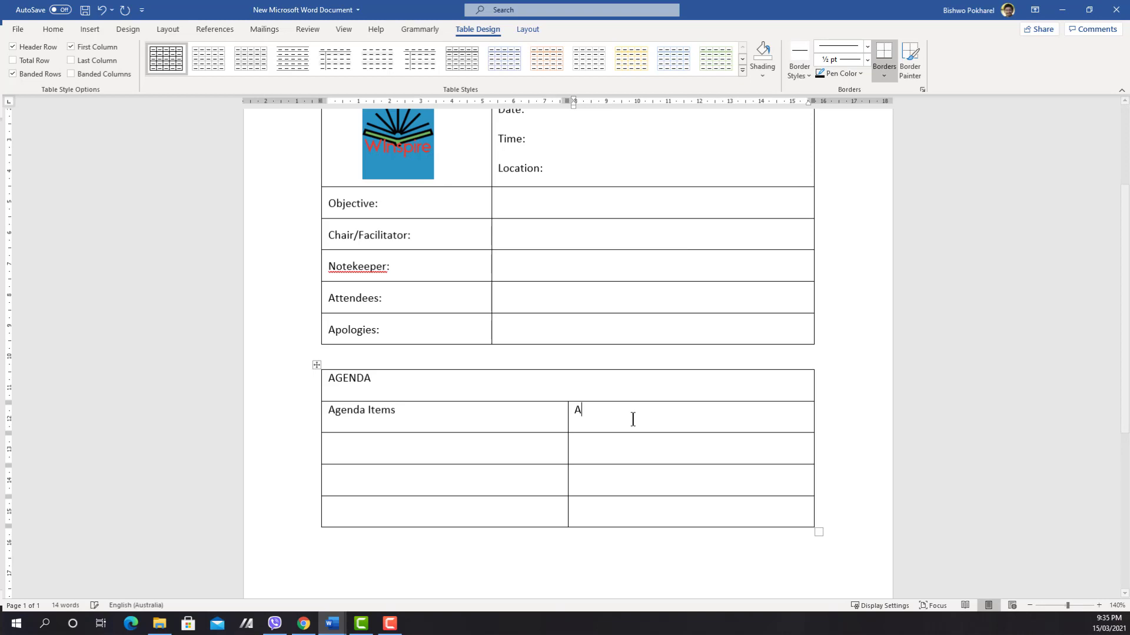
type("mount of time")
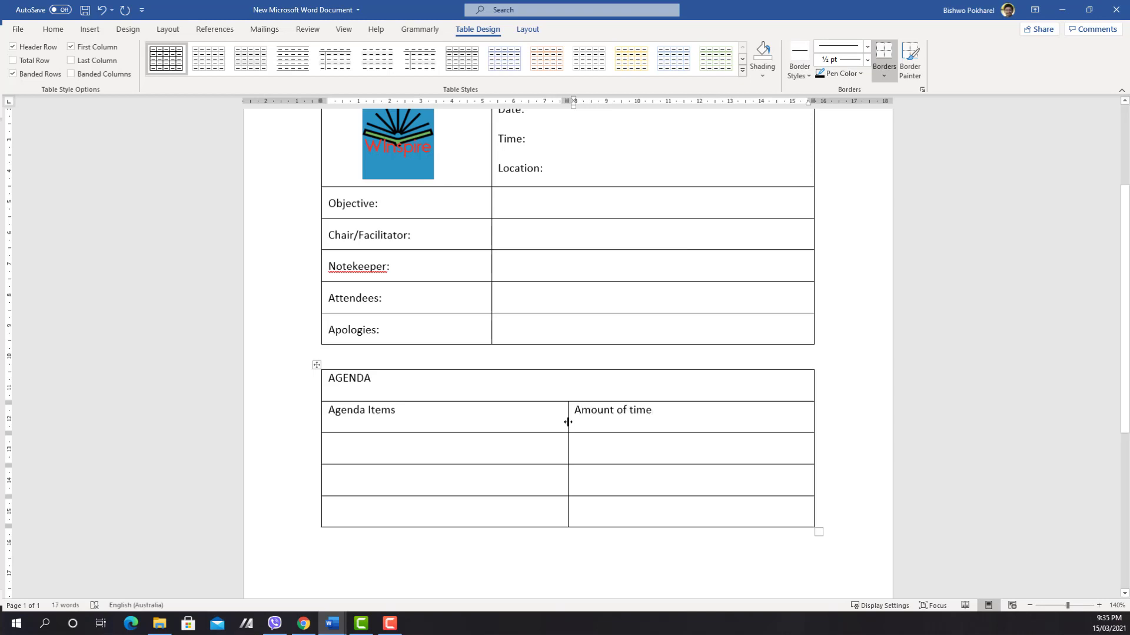
Widen the Agenda Items column and give the AGENDA row grey shading
left_click_drag(567, 422, 717, 422)
left_click(754, 126)
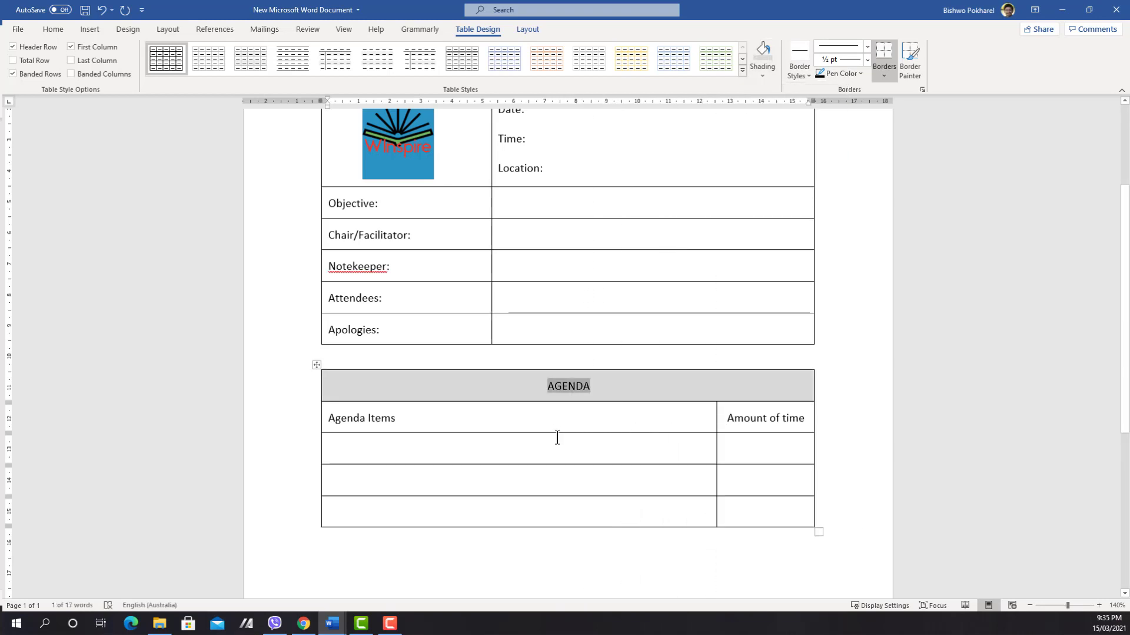
left_click(806, 420)
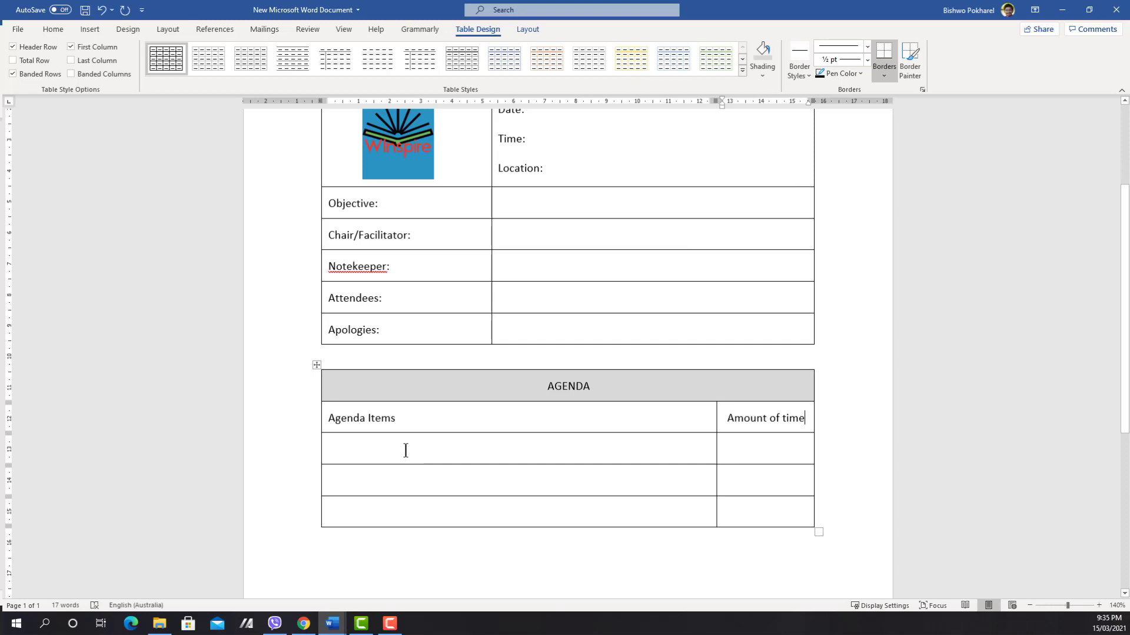
Number the agenda rows 1, 2 and 3 and align the numbers left
left_click(406, 450)
type("1")
key("Down")
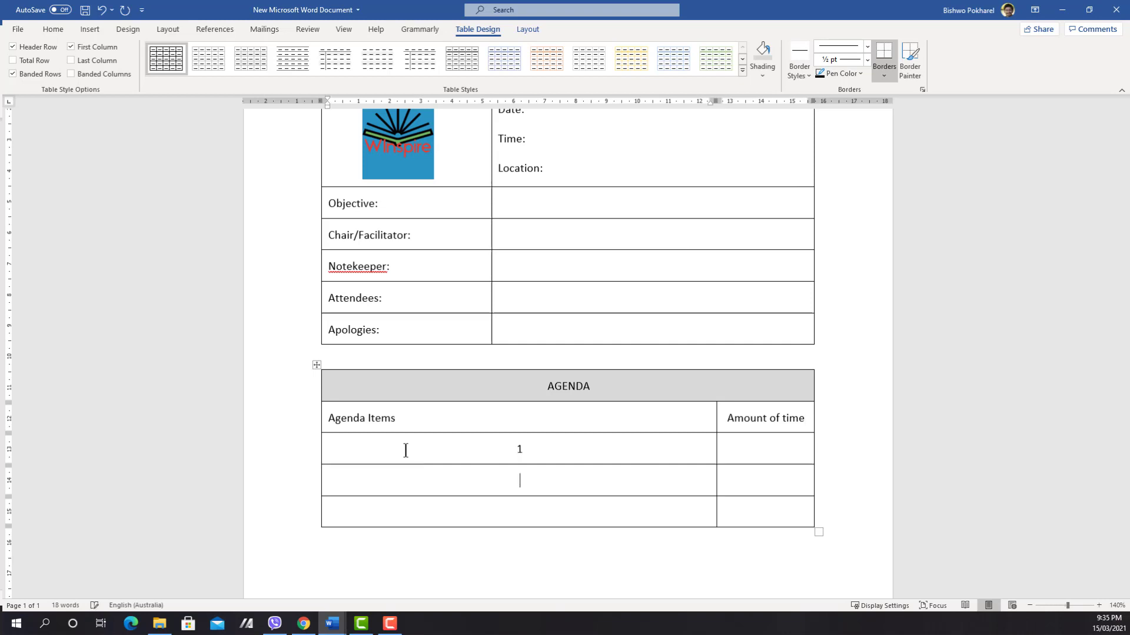
type("2")
key("Down")
type("3")
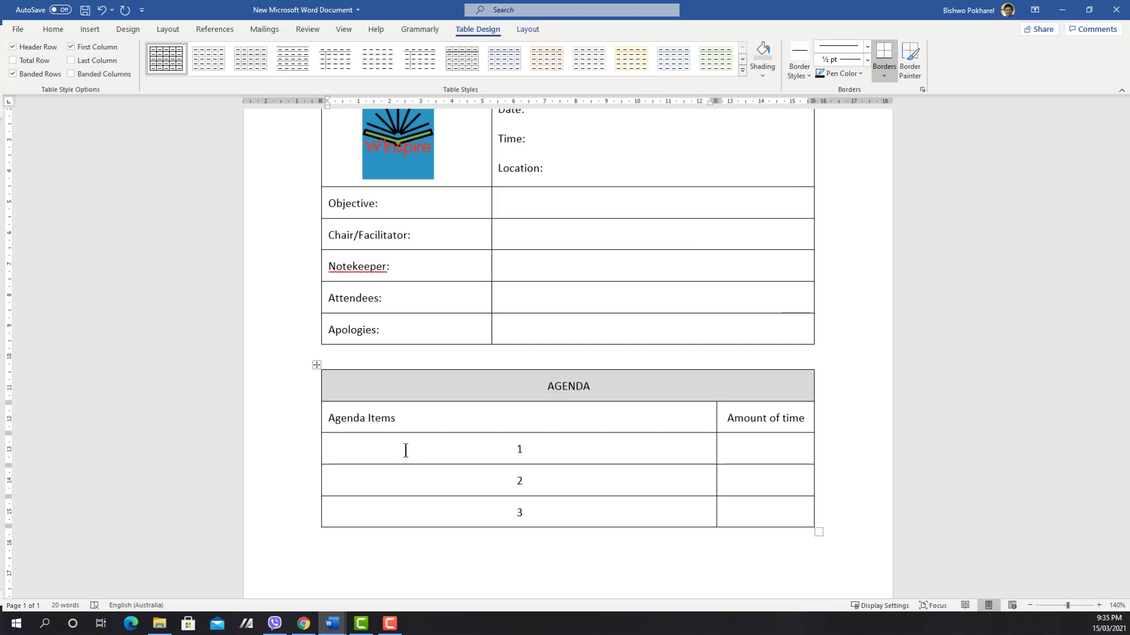
left_click_drag(516, 450, 519, 511)
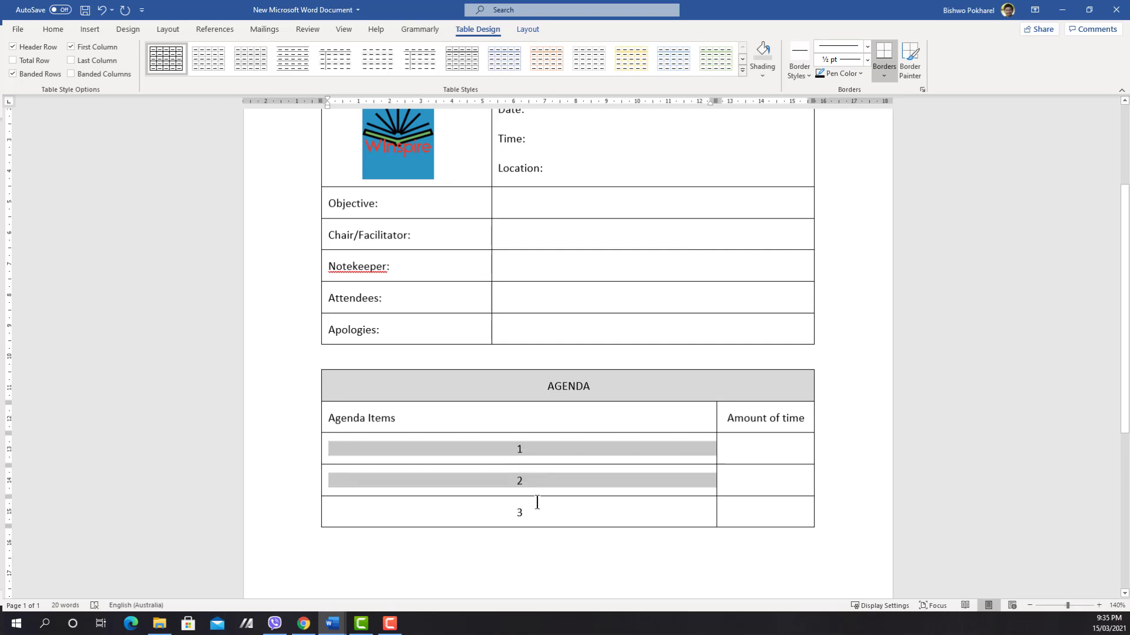
left_click(535, 30)
left_click(595, 60)
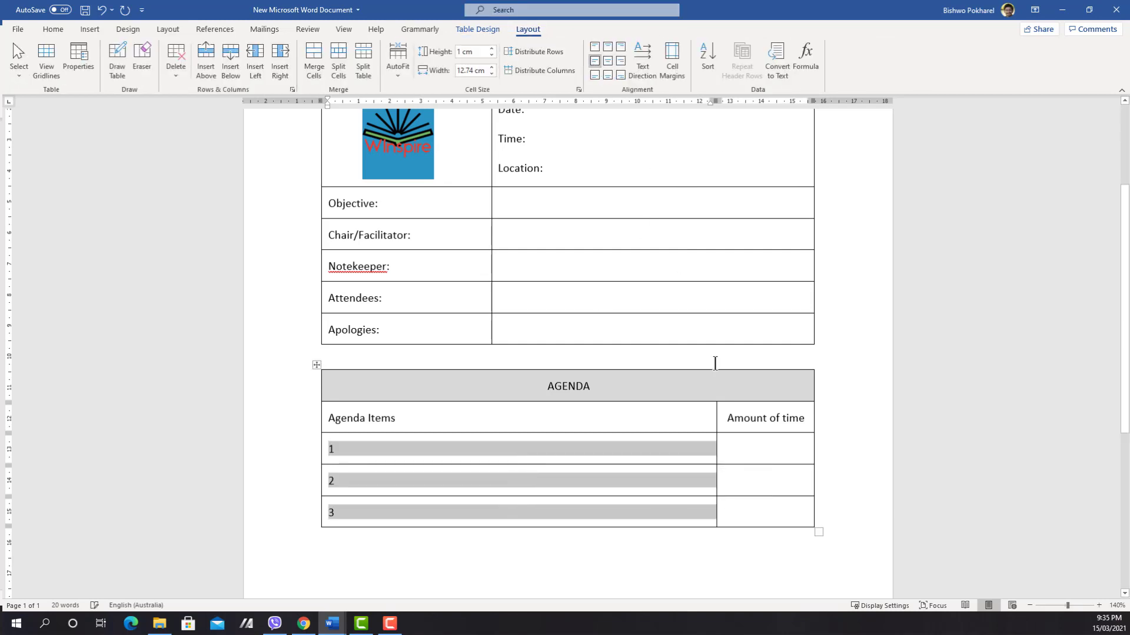
Enter agenda times of 10 min, 15 min and 10 min
left_click(790, 454)
type("1")
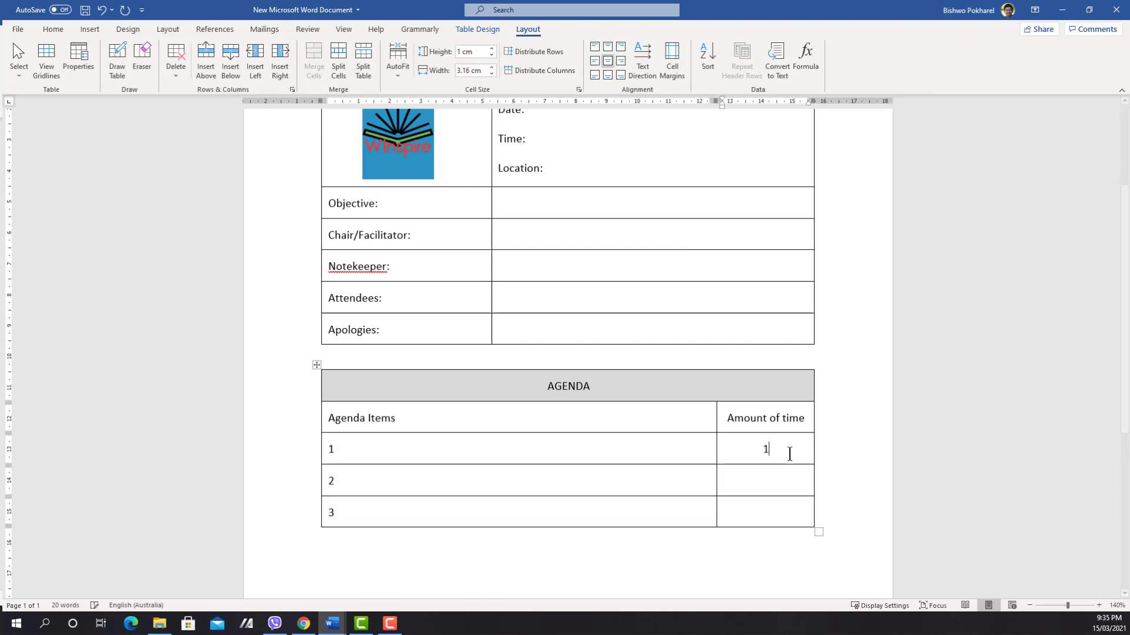
type("0 min")
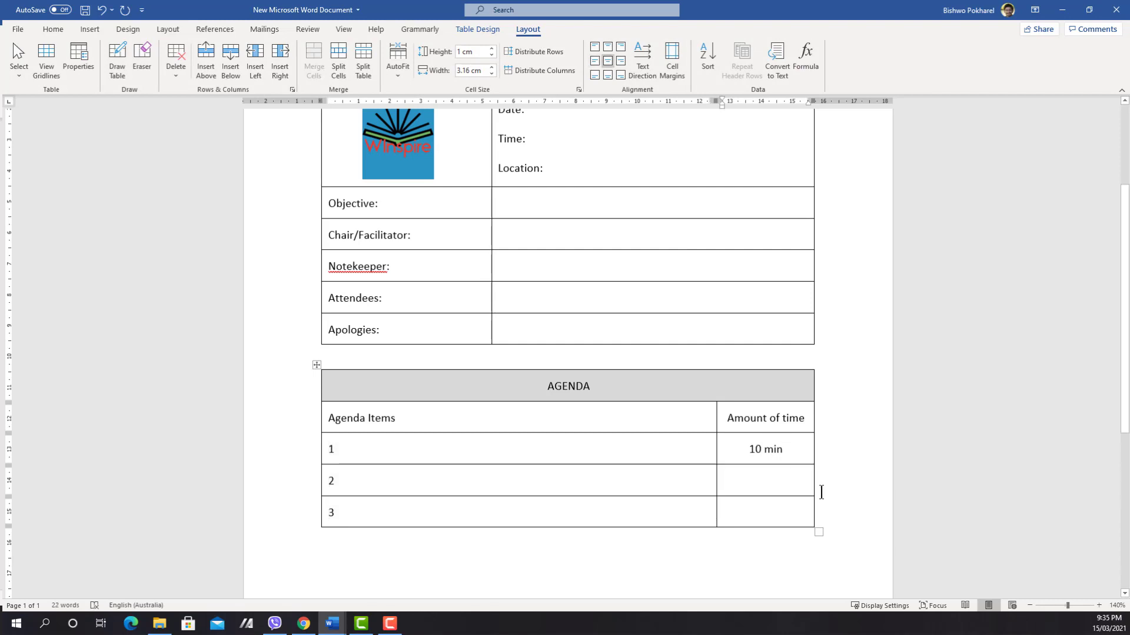
left_click(765, 484)
type("15 m")
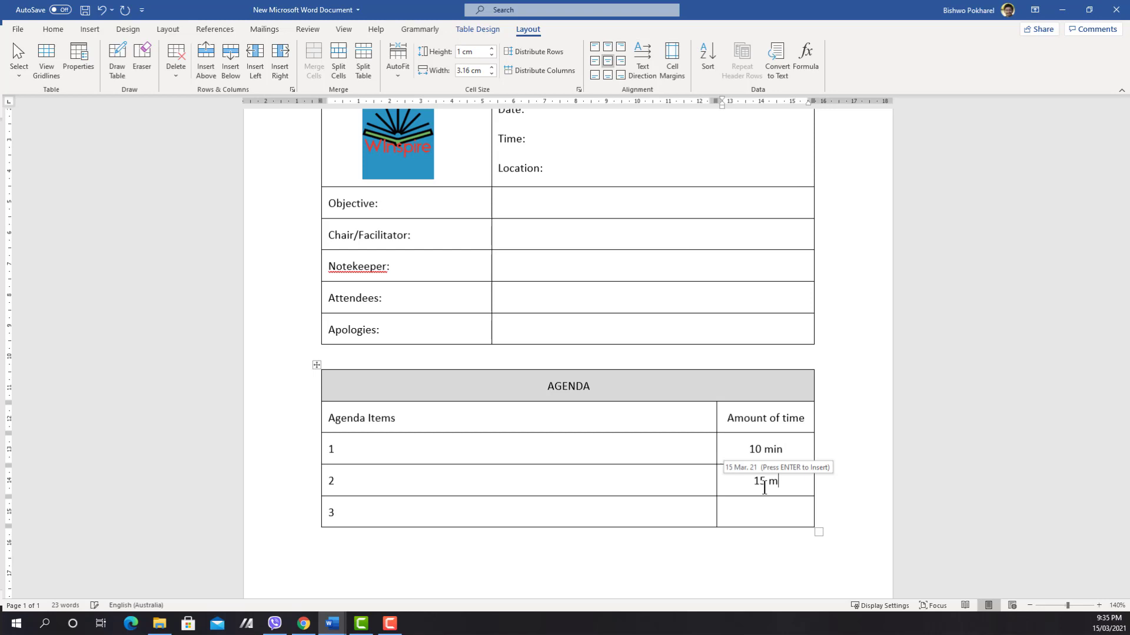
type("in")
key("Down")
type("1")
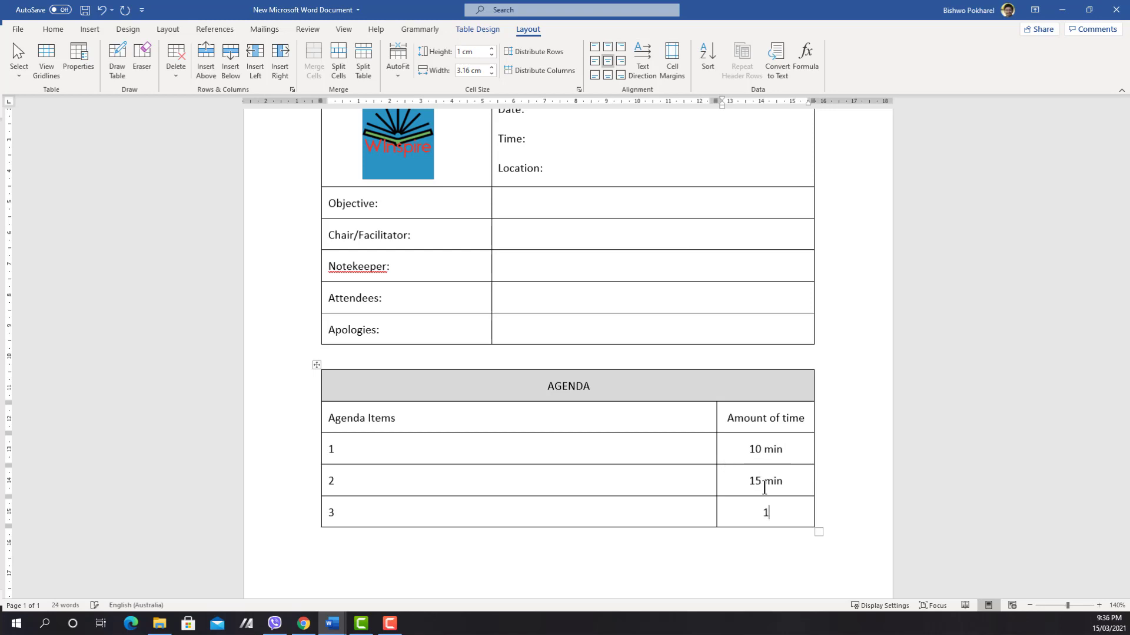
type("0 min")
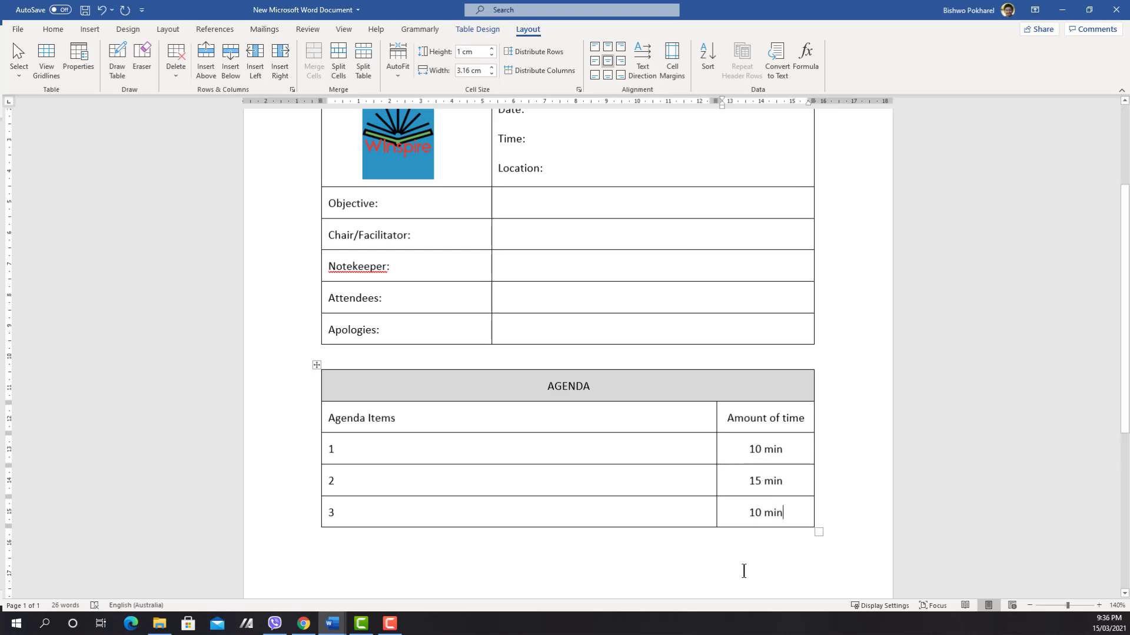
left_click(744, 567)
scroll(701, 539, "down", 1)
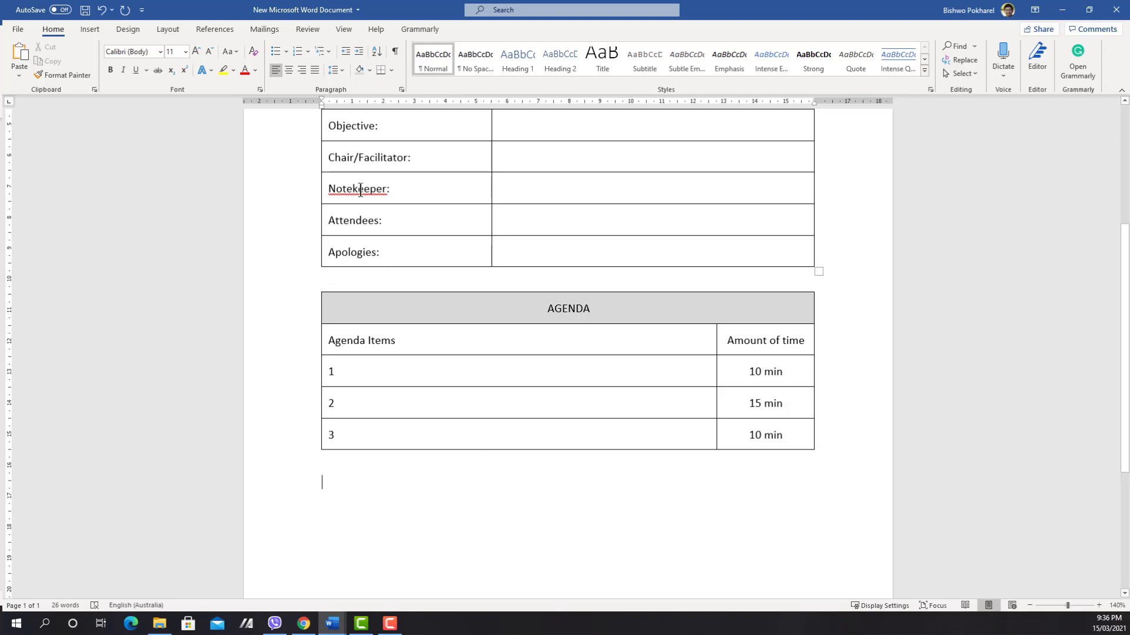
Insert a three-column, five-row table and select its first row
left_click(82, 28)
left_click(103, 65)
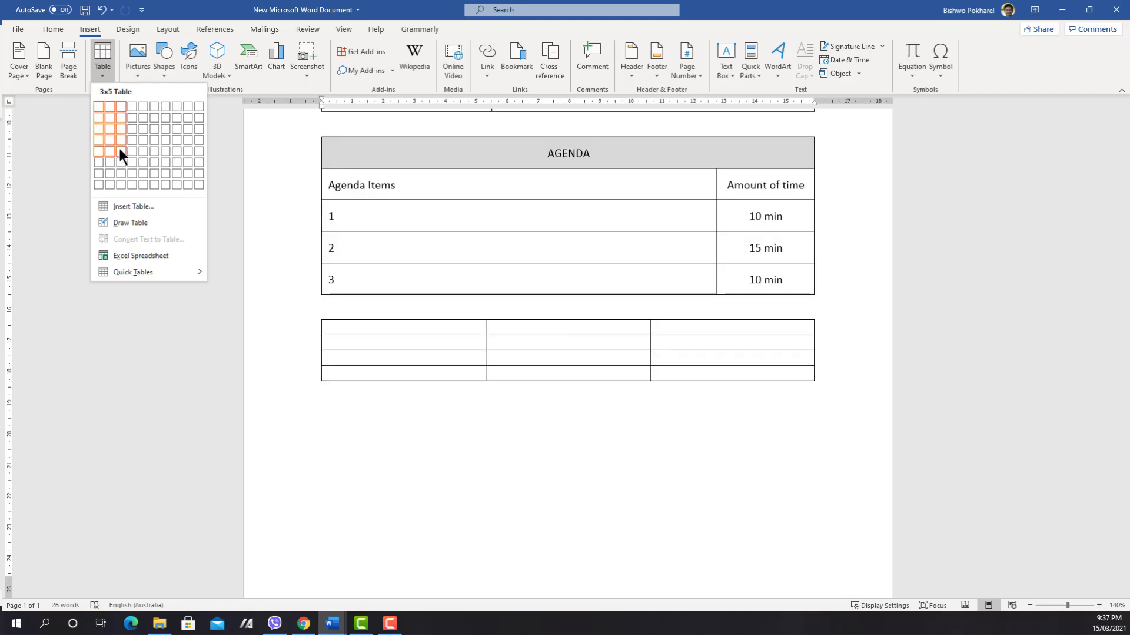
left_click(120, 150)
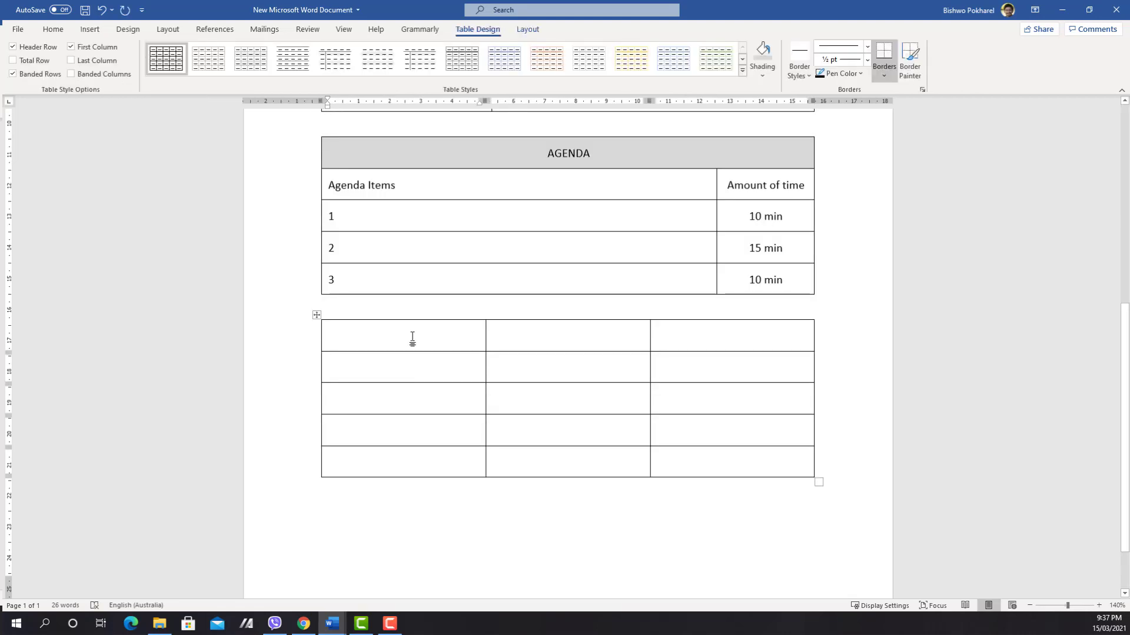
left_click_drag(412, 337, 680, 338)
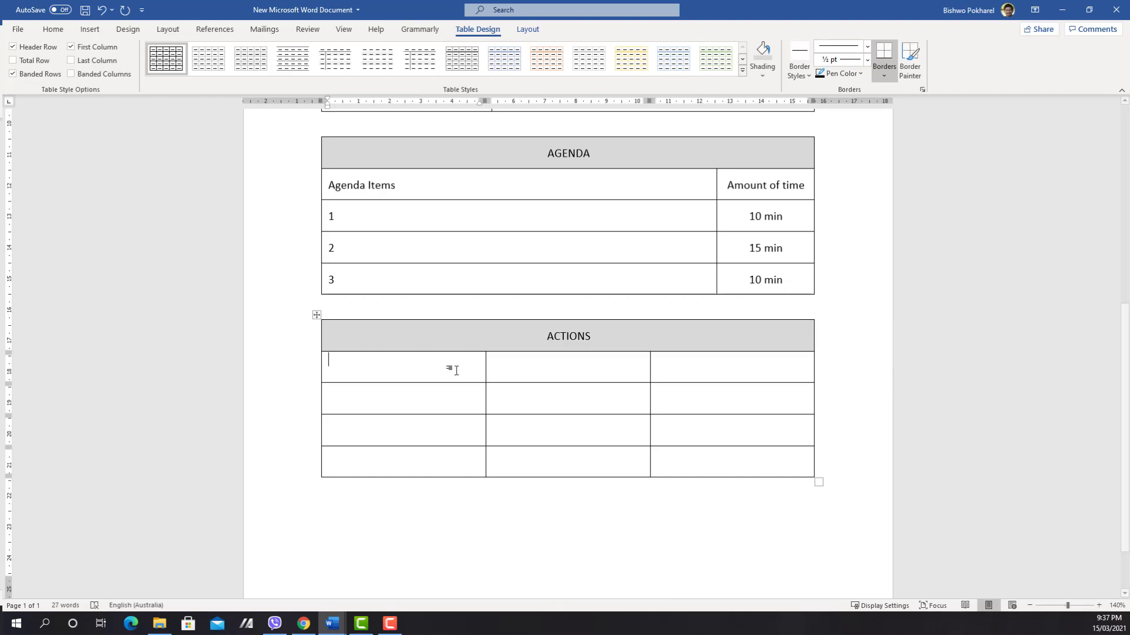
Add What, Who and When column headers and widen the What and Who columns
type("What")
key("Tab")
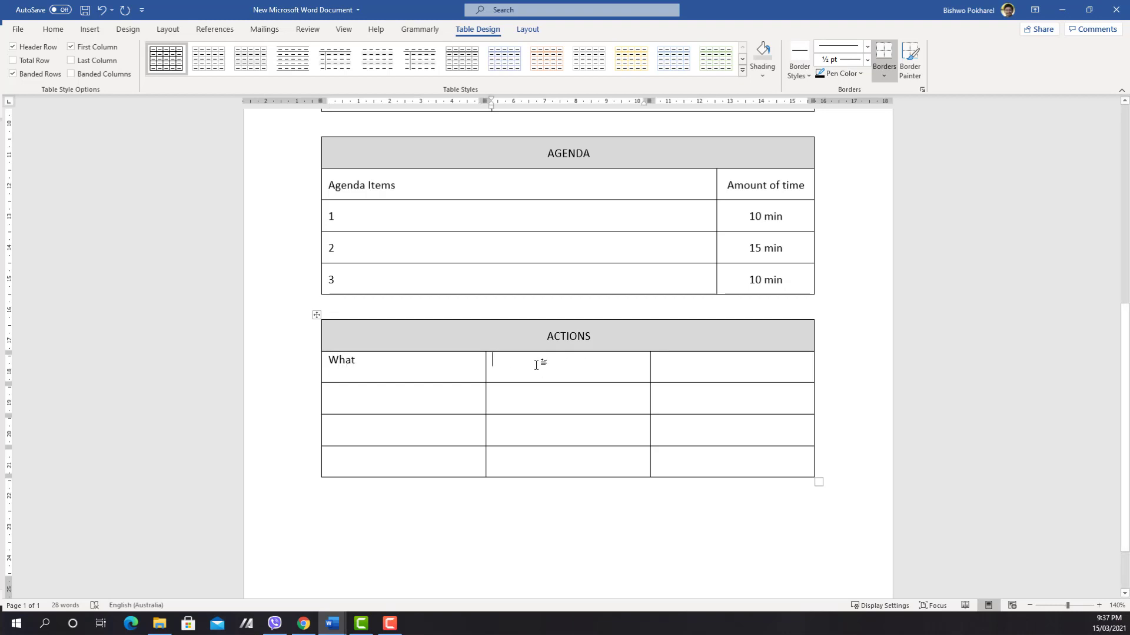
type("Who")
left_click(685, 366)
type("When")
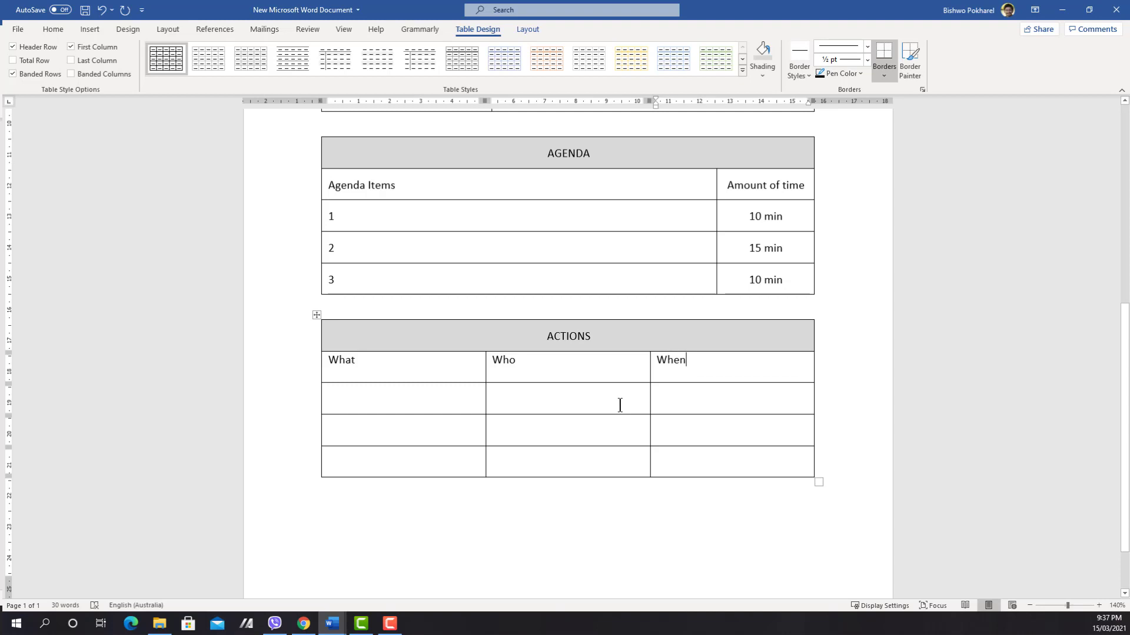
left_click(618, 403)
left_click_drag(485, 372, 577, 372)
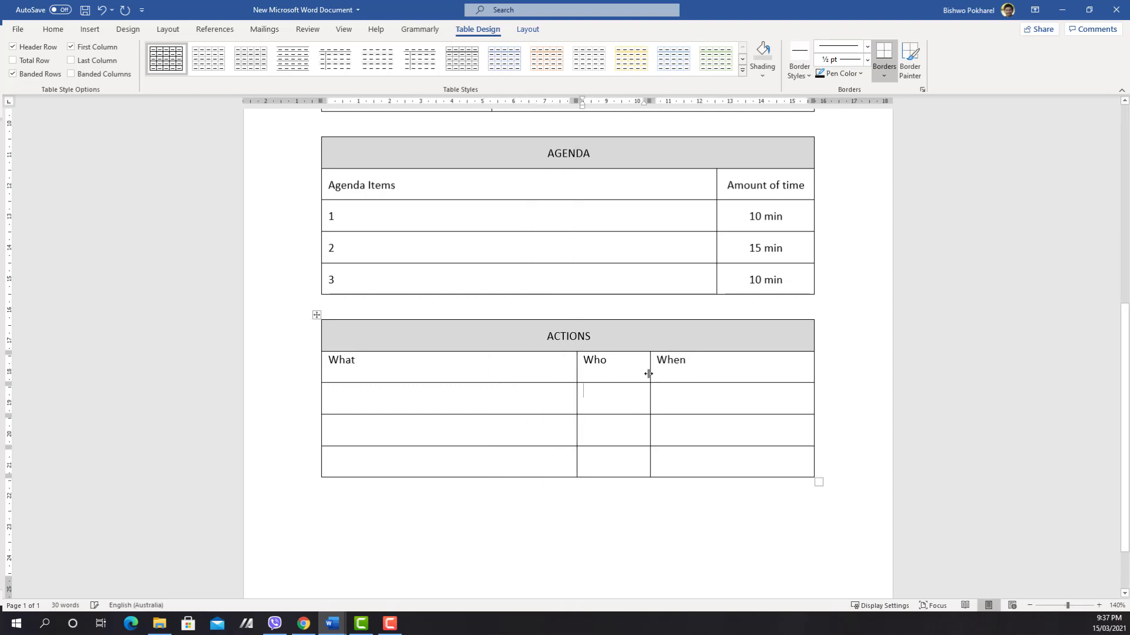
left_click_drag(649, 373, 717, 373)
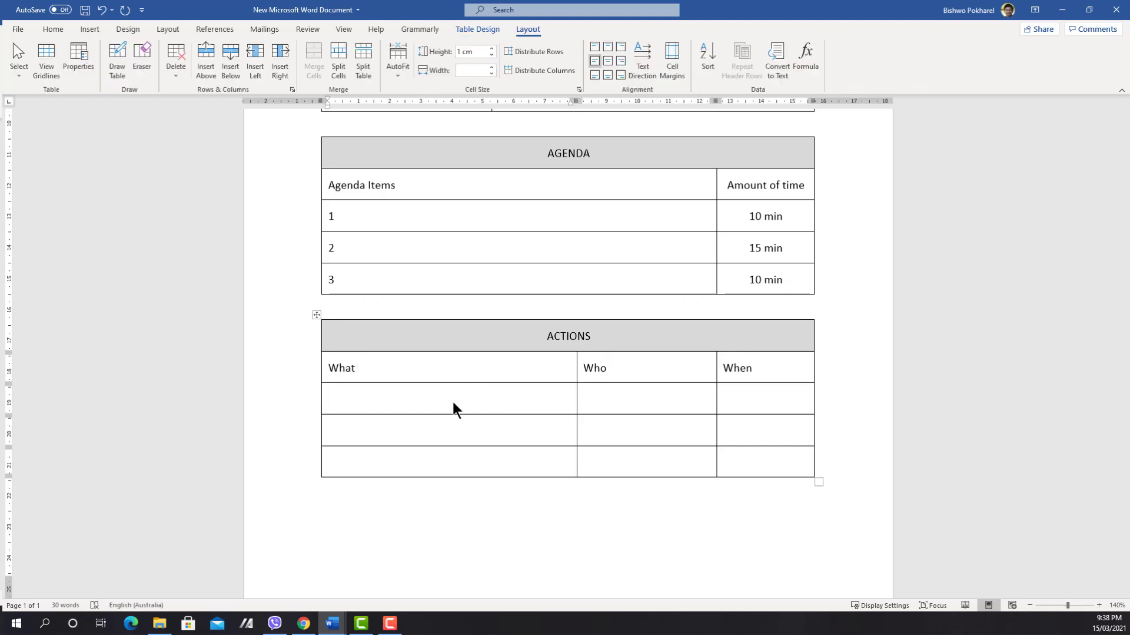
Fill in the first action 'Preparing monthly budget report' with its owner's name and date 10/01/2022
type("P")
type("reparing monthly budget report")
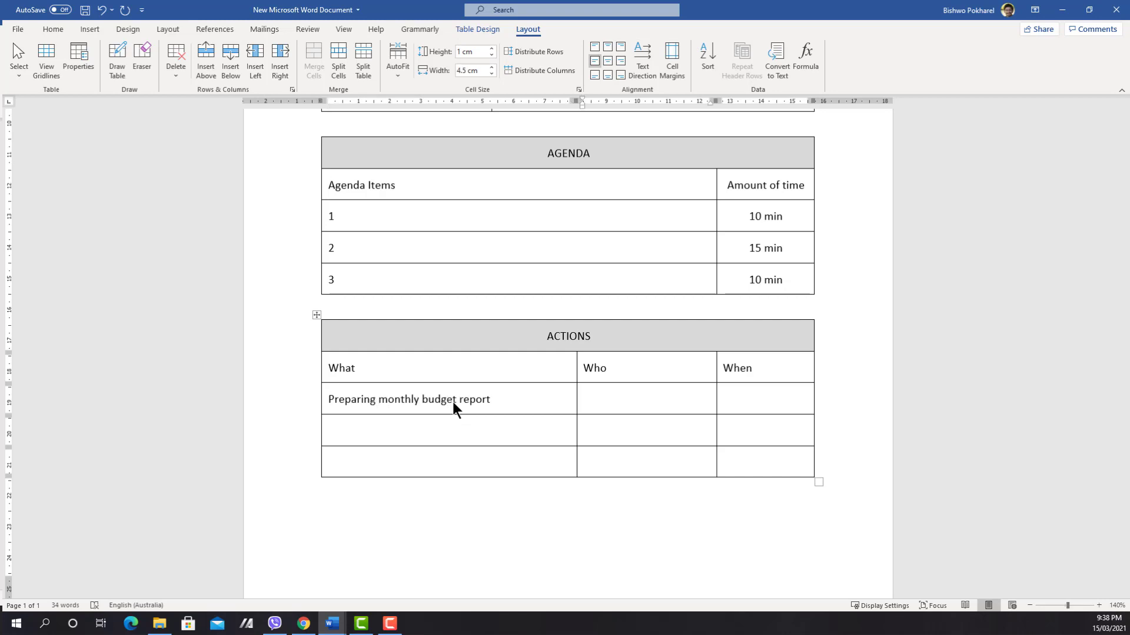
key("Tab")
type("Mik")
type("e")
type("10")
type("/01/2022")
left_click(416, 430)
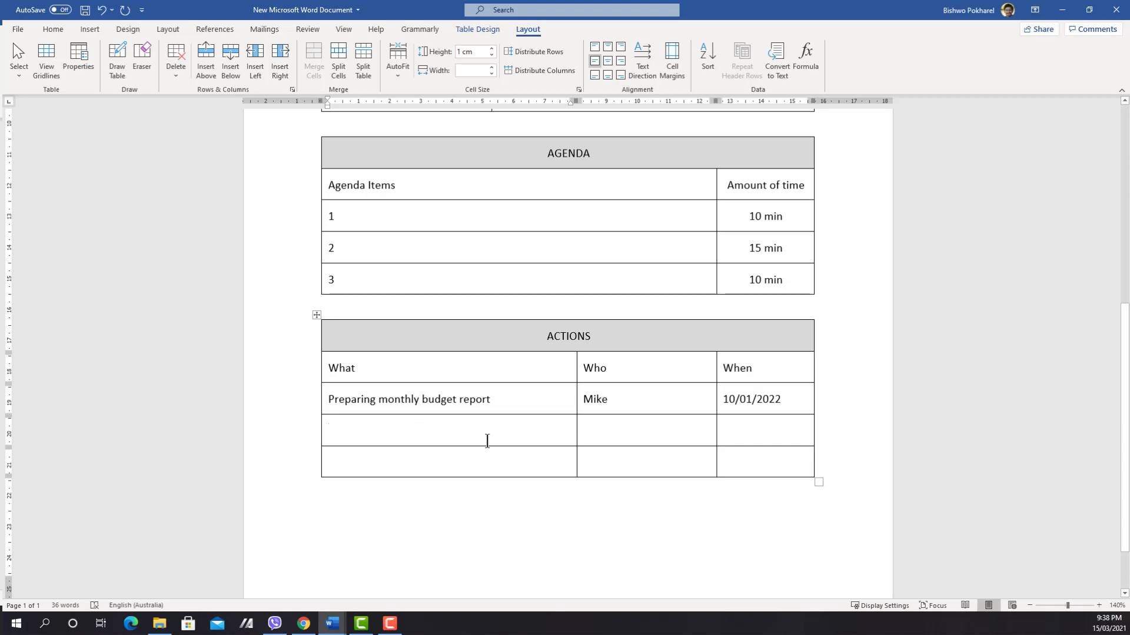
Insert a one-column, two-row NOTES table below ACTIONS with a taller writing row
scroll(371, 454, "down", 2)
left_click(341, 468)
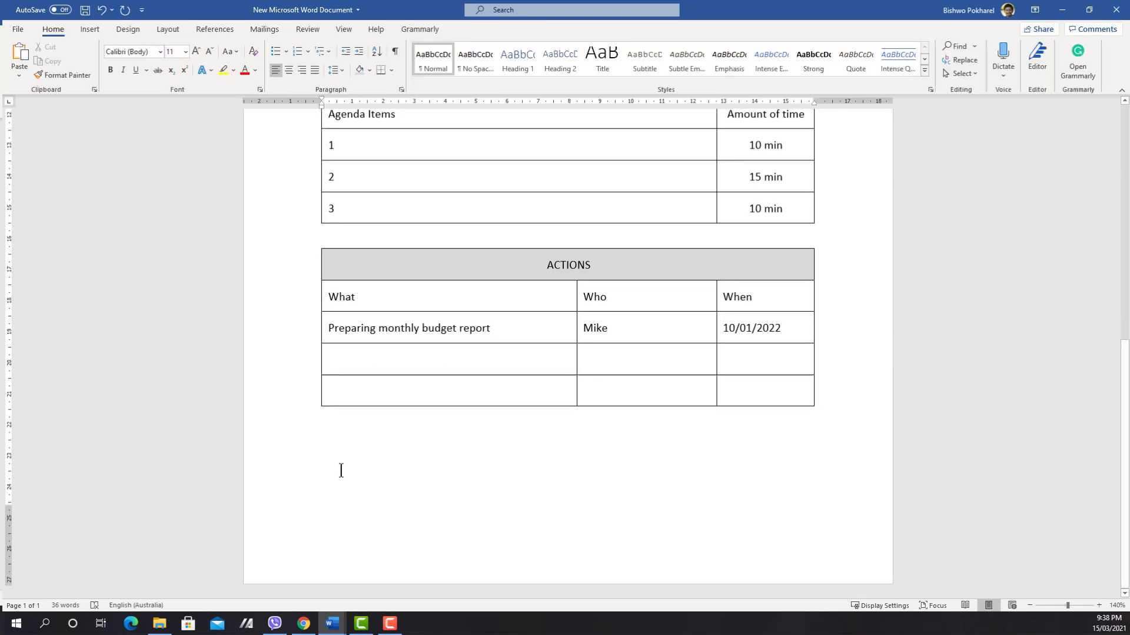
left_click(91, 29)
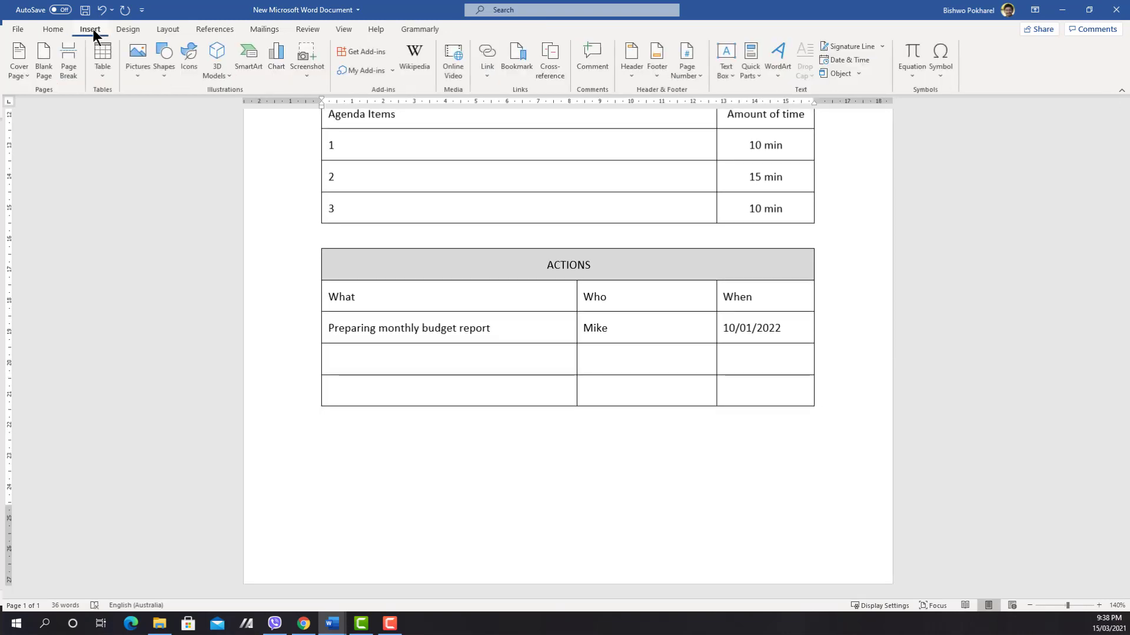
left_click(103, 79)
left_click(98, 115)
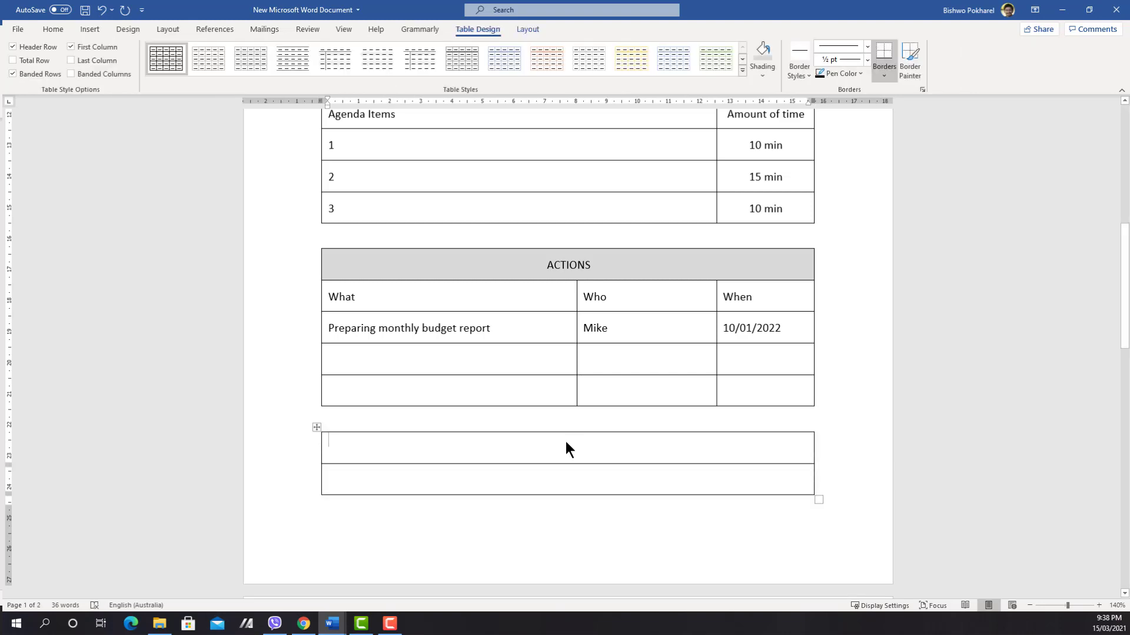
type("NOTES")
key("Down")
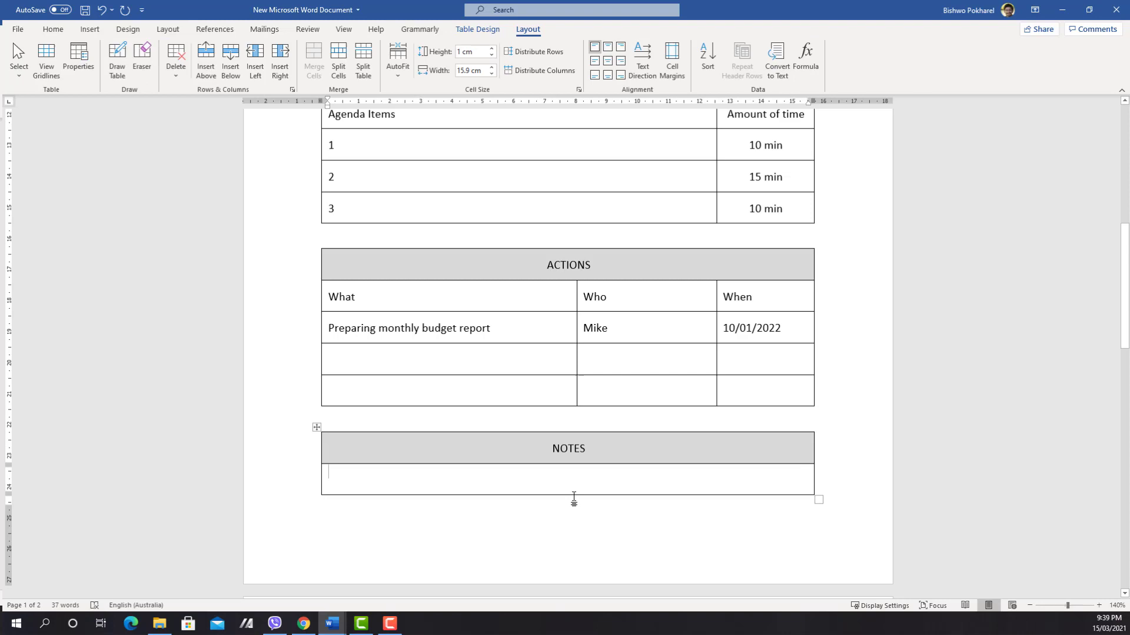
left_click_drag(575, 494, 577, 518)
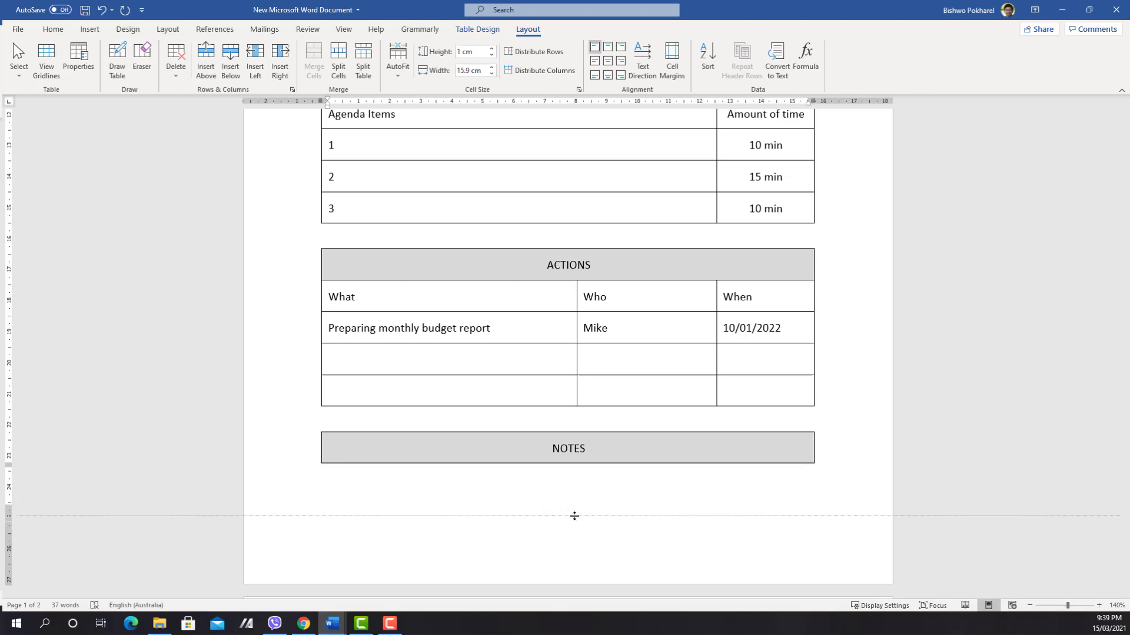
left_click(397, 427)
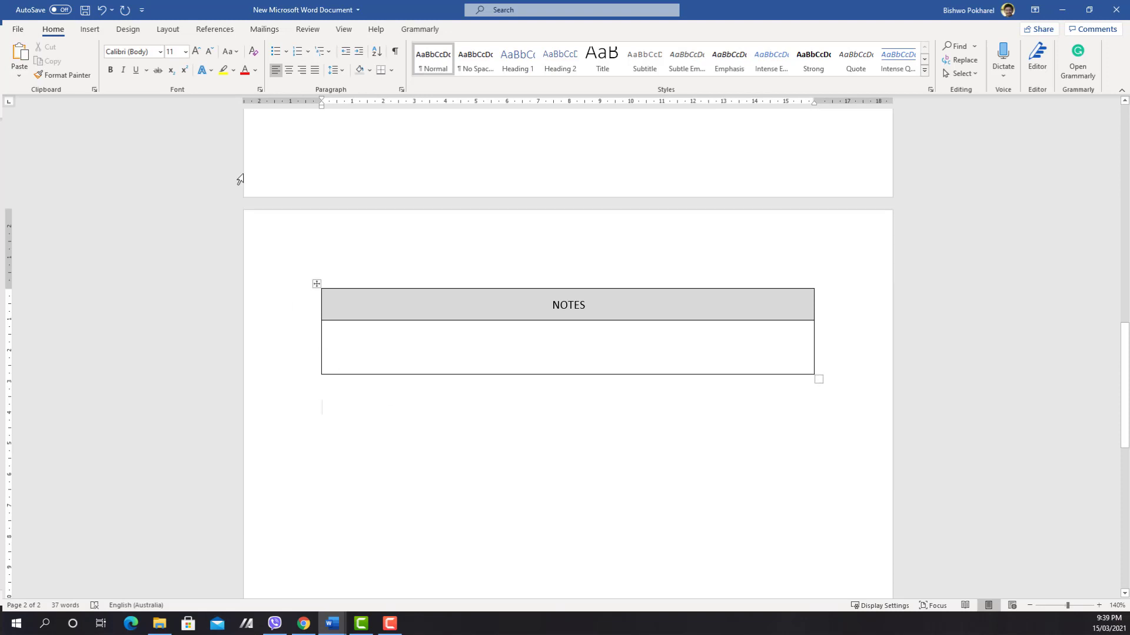
Insert a one-row, two-column table below NOTES and begin typing 'Next Meeting'
left_click(90, 29)
left_click(96, 72)
left_click(106, 108)
type("Nex")
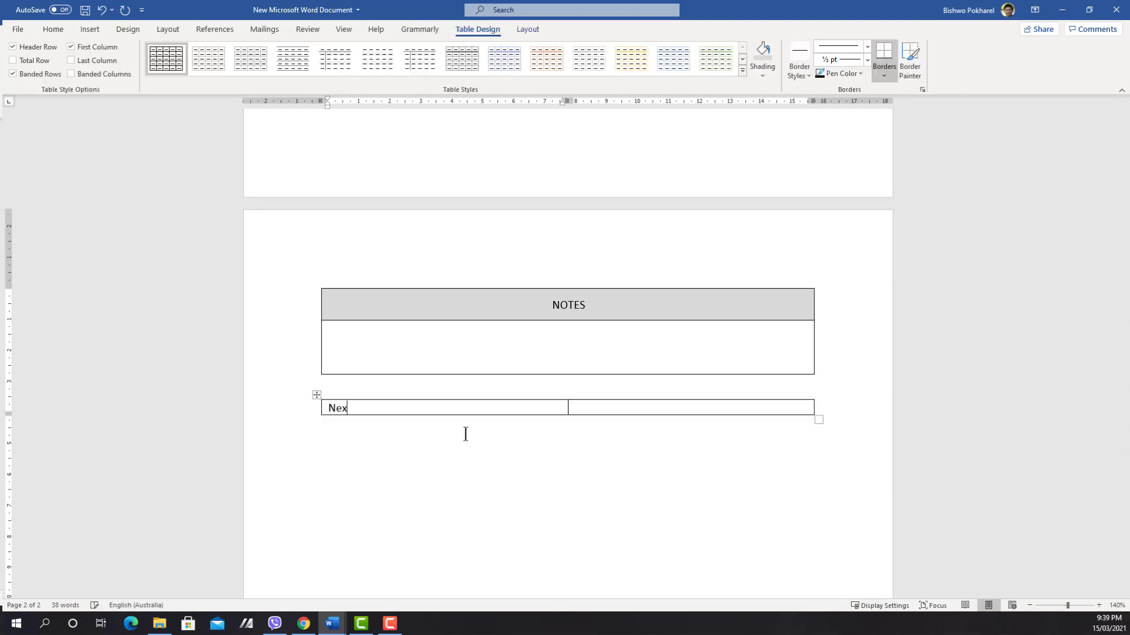
type("t Meeting Date")
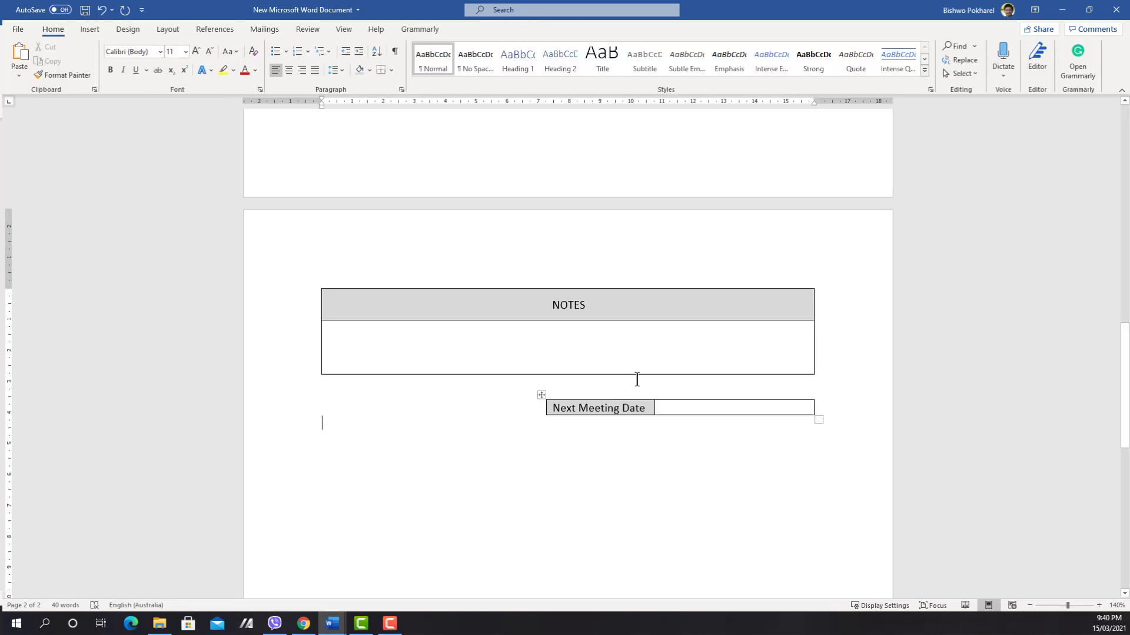
Zoom out to show both pages and bold the 'Weekly Board Meeting' heading
left_click(1031, 605)
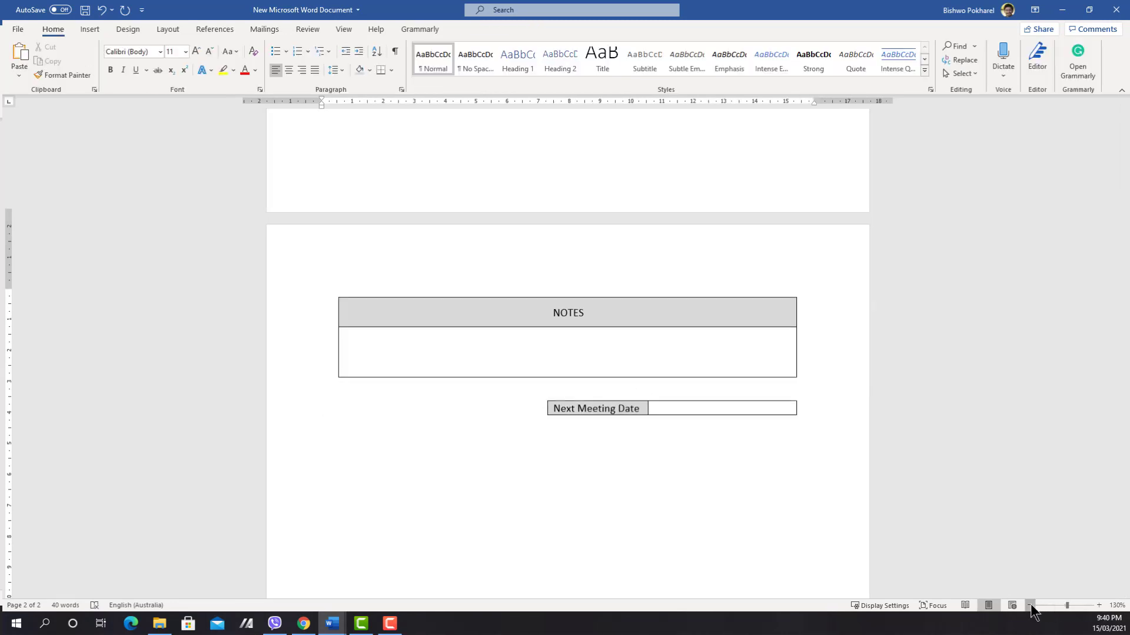
left_click(1030, 605)
left_click(1031, 606)
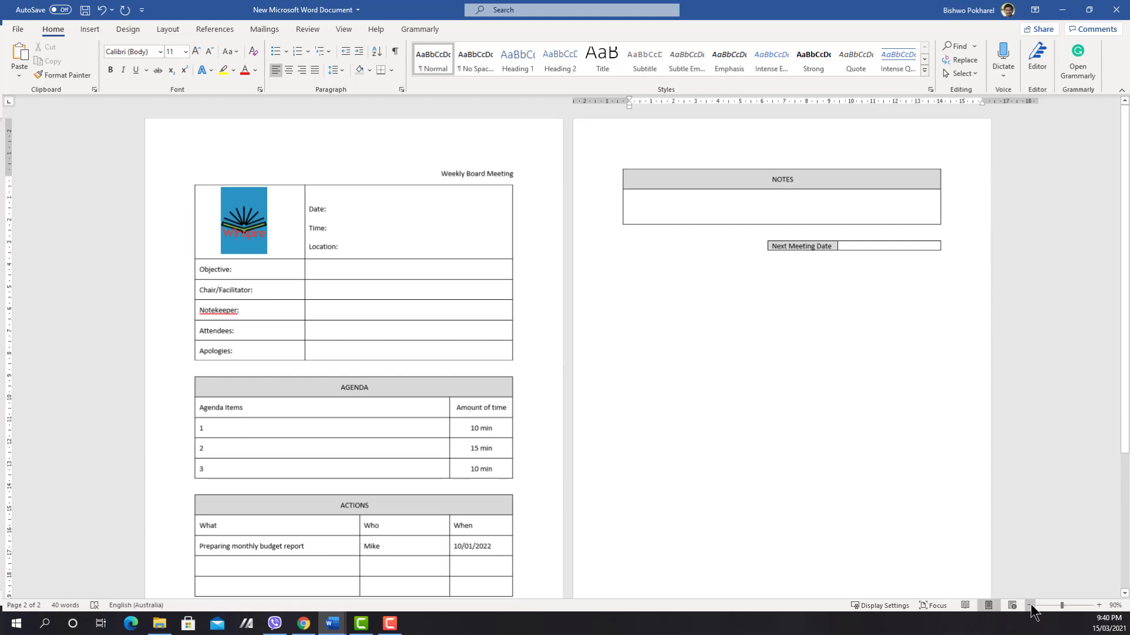
left_click_drag(490, 169, 524, 167)
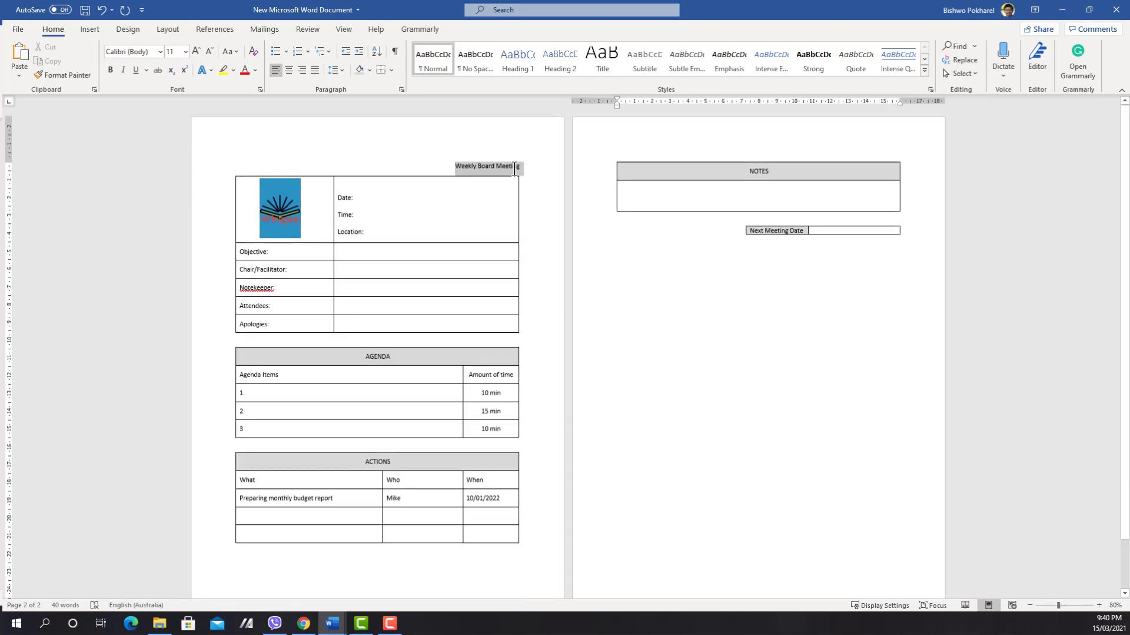
left_click(112, 68)
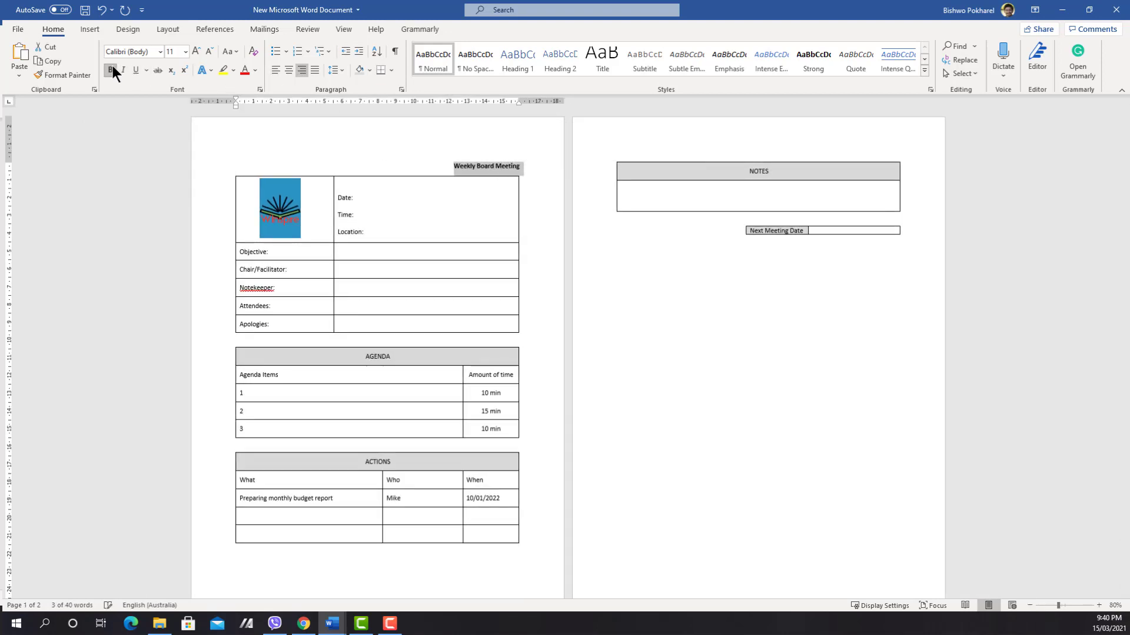
left_click(733, 285)
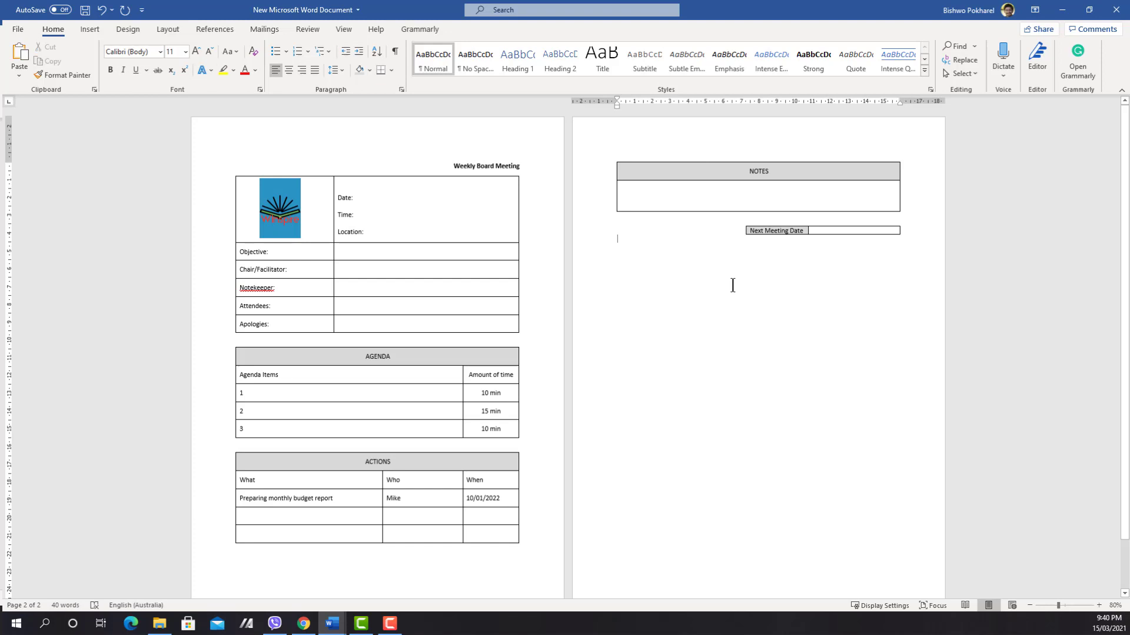